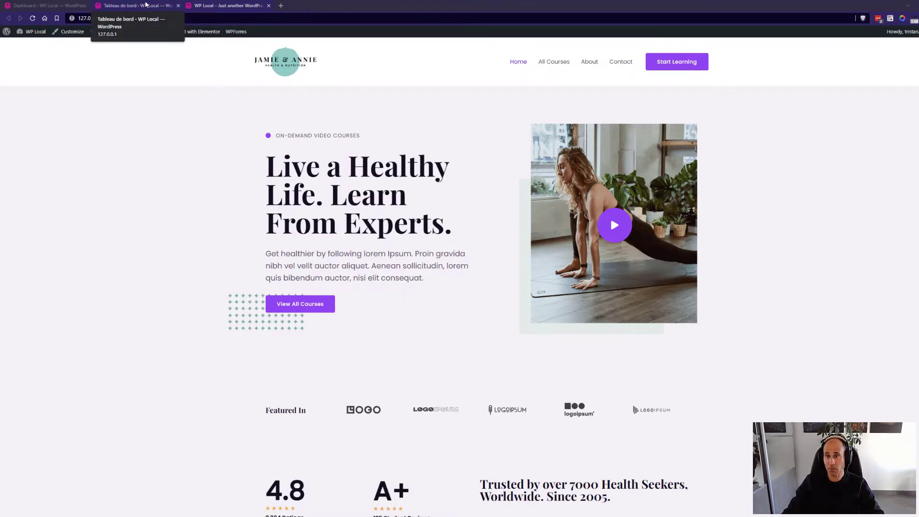
Go to the French WordPress dashboard and open the list of Elementor popup templates.
click(146, 5)
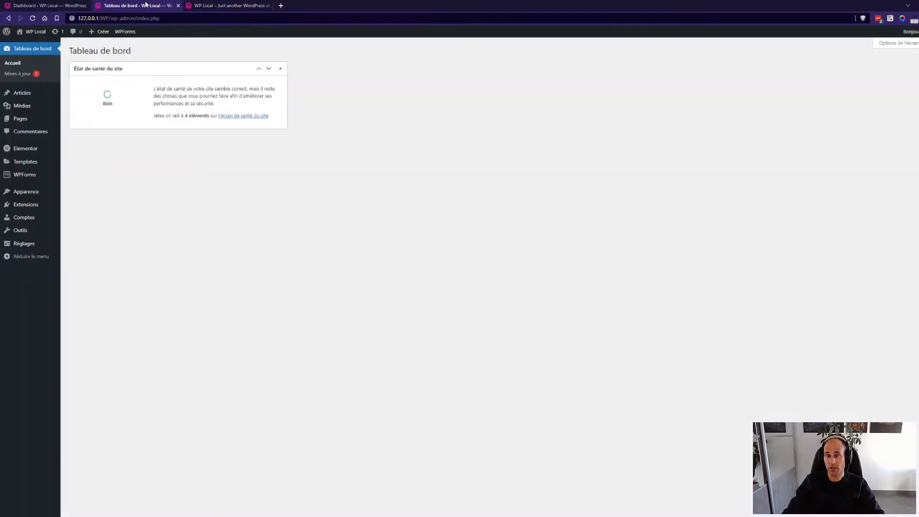
click(220, 5)
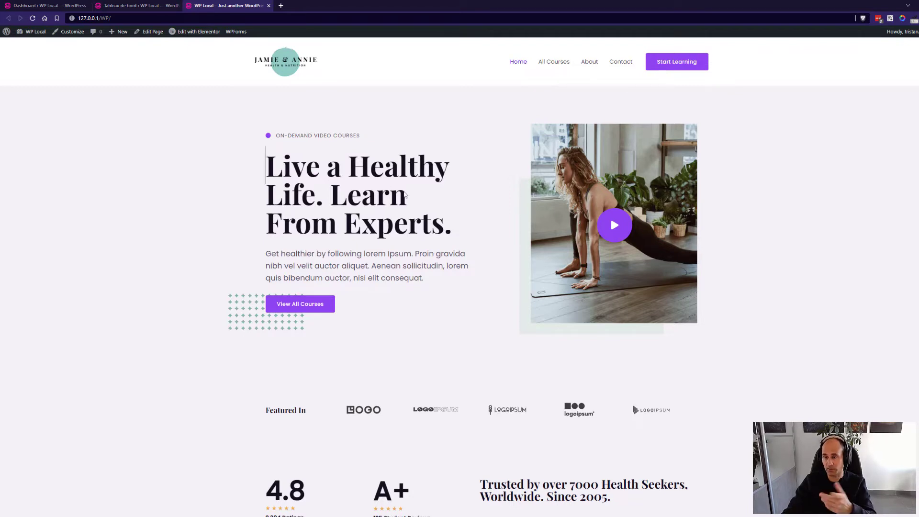
click(156, 10)
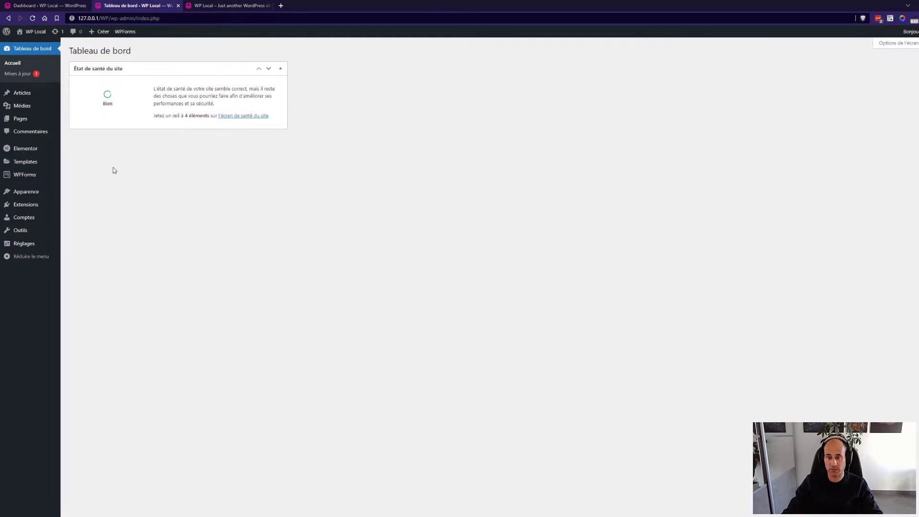
mouse_move(28, 164)
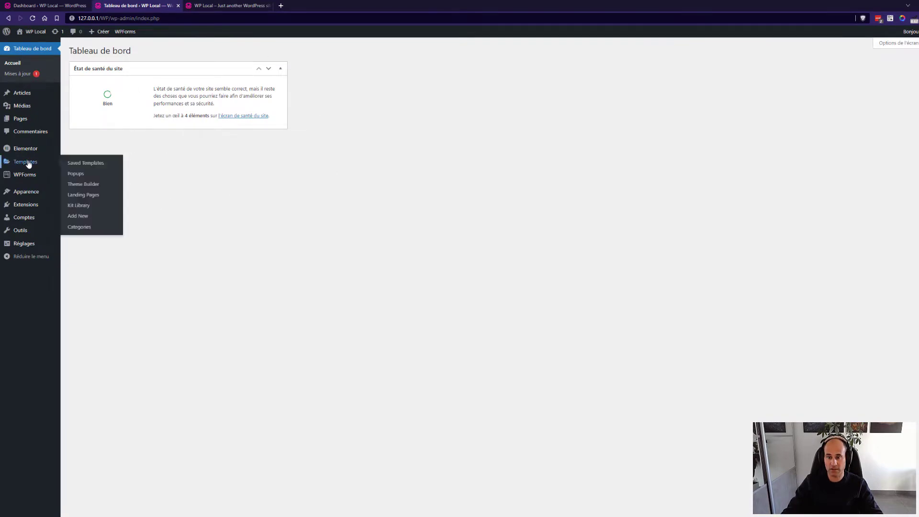
click(75, 174)
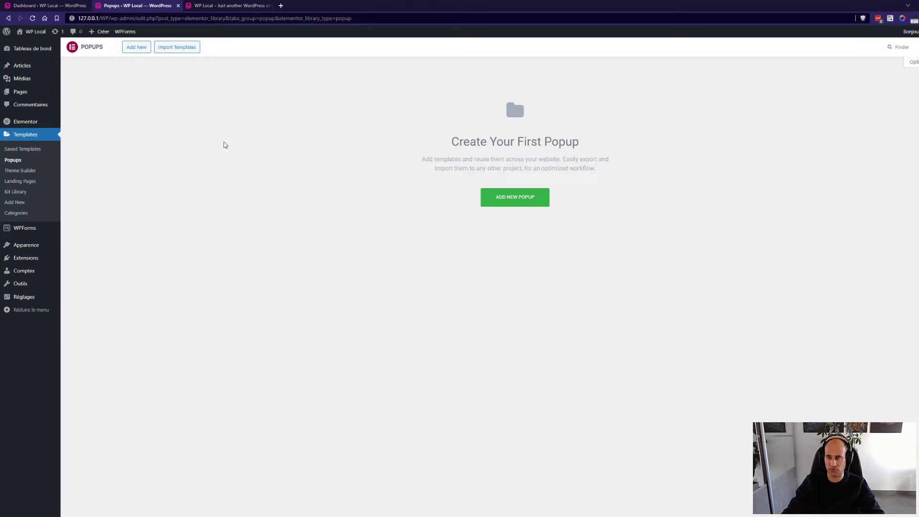
Create a new template of type Popup named "Popup".
click(525, 197)
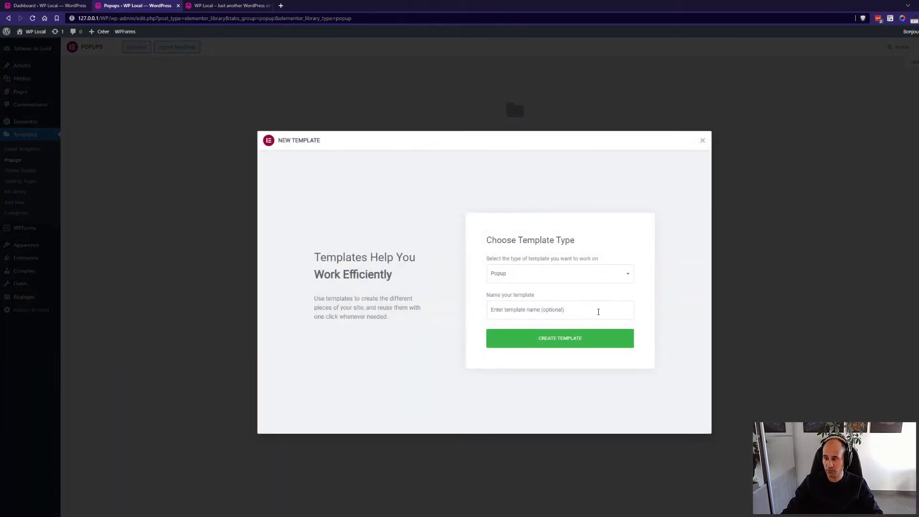
click(599, 310)
text(Popup)
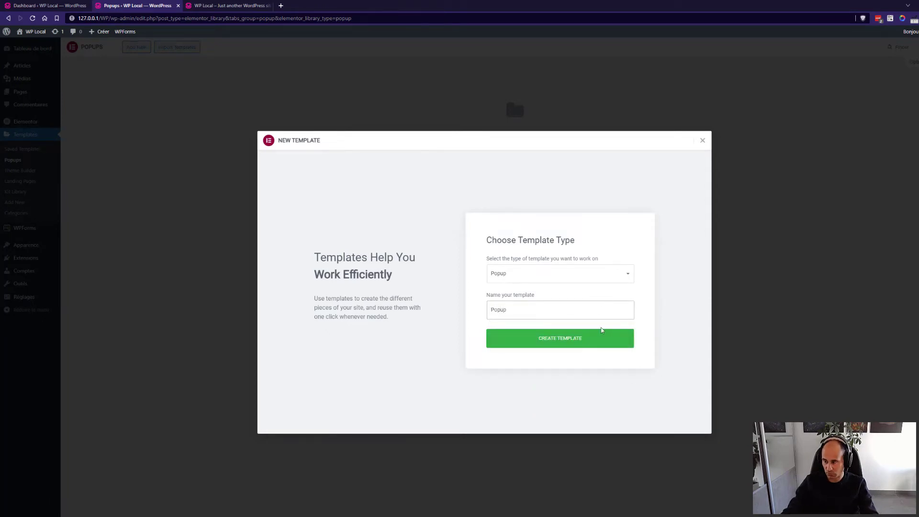
click(575, 342)
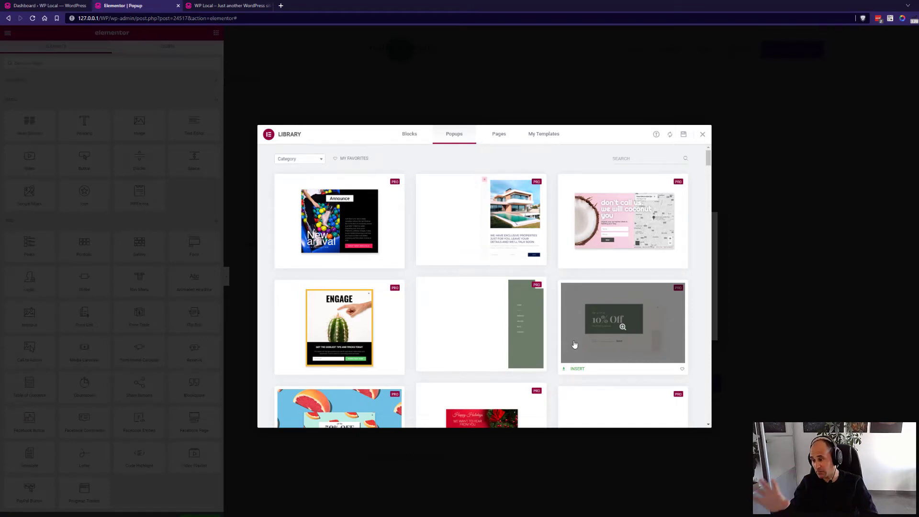
Find the "Well Done, You Did It!" popup design in the template library, preview it and insert it.
scroll(593, 336, down, 5)
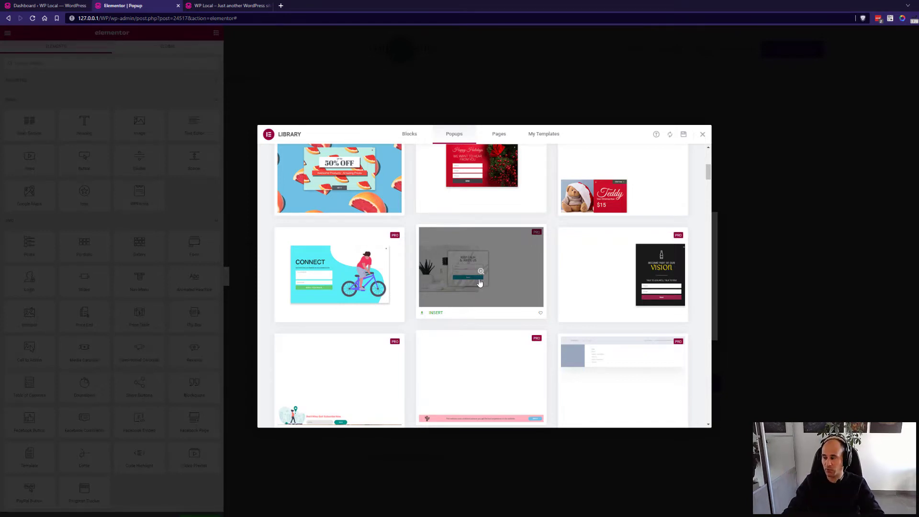
scroll(599, 289, down, 10)
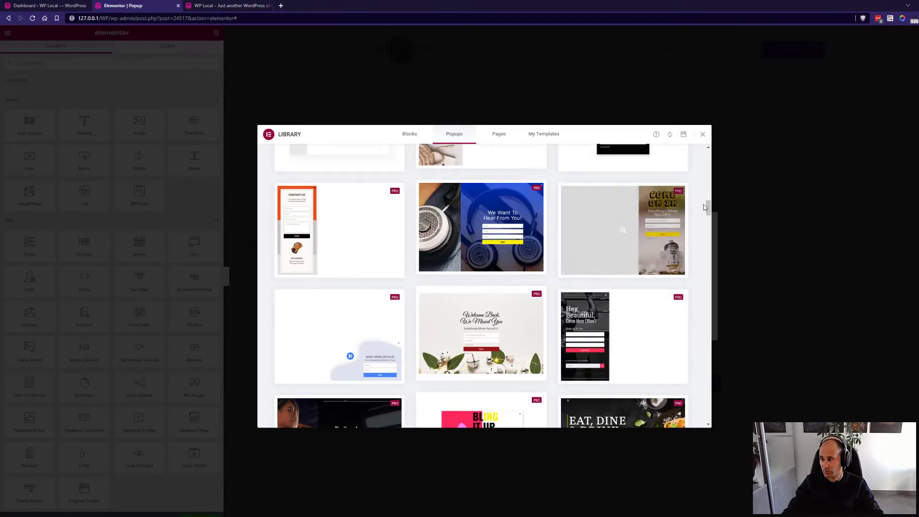
drag(704, 207, 708, 285)
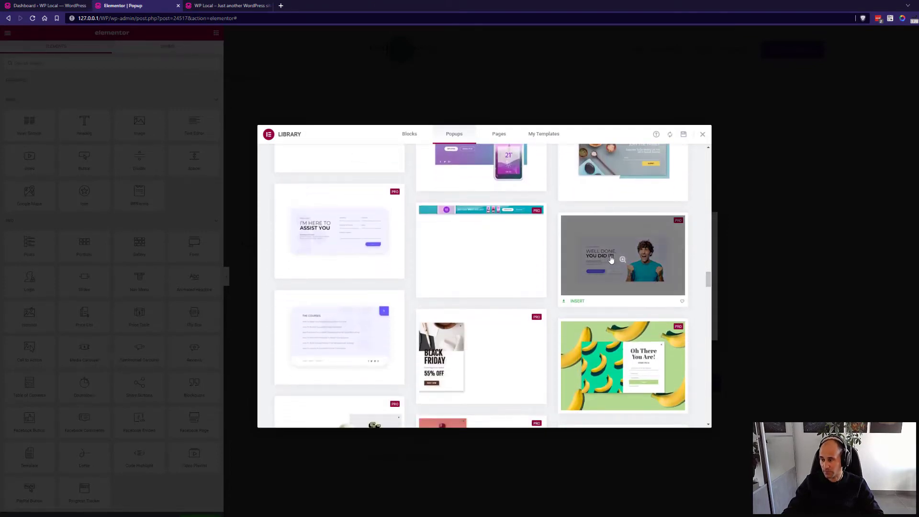
click(611, 260)
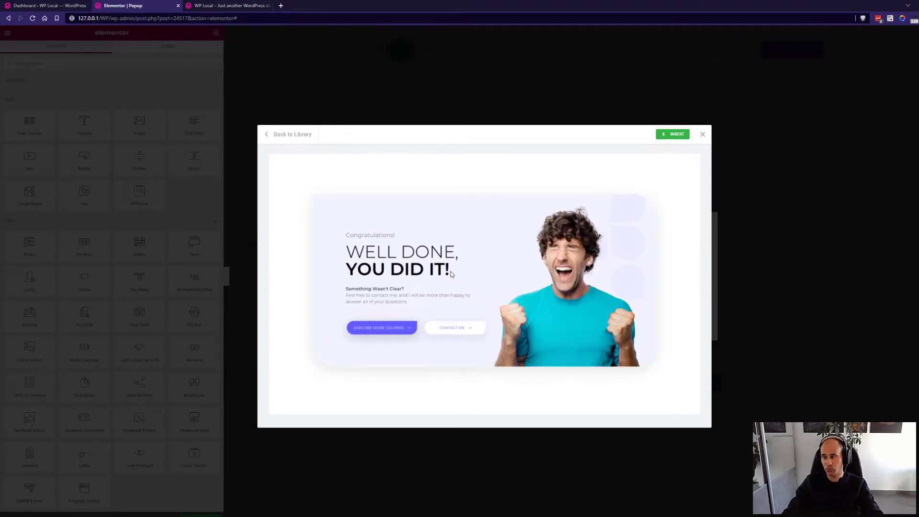
click(680, 137)
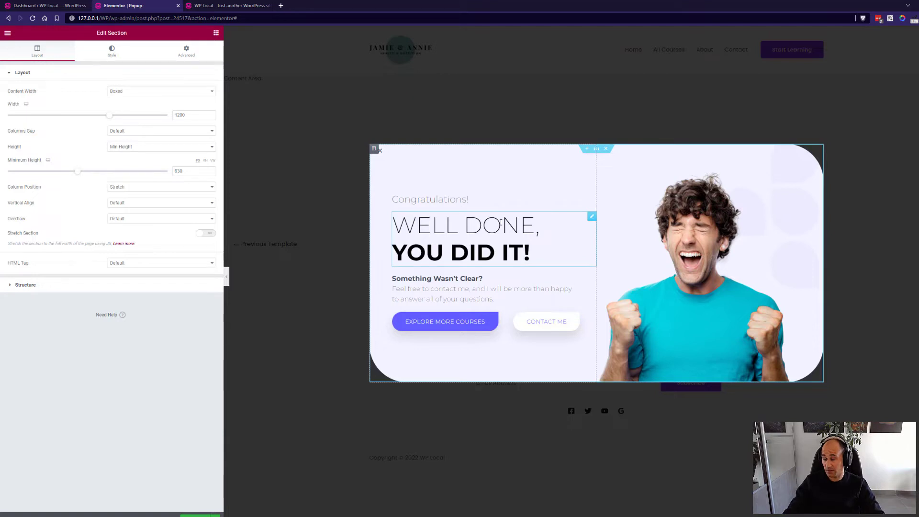
Look at the heading and paragraph content, and shorten the Contact Me button's text to "Contact".
click(593, 218)
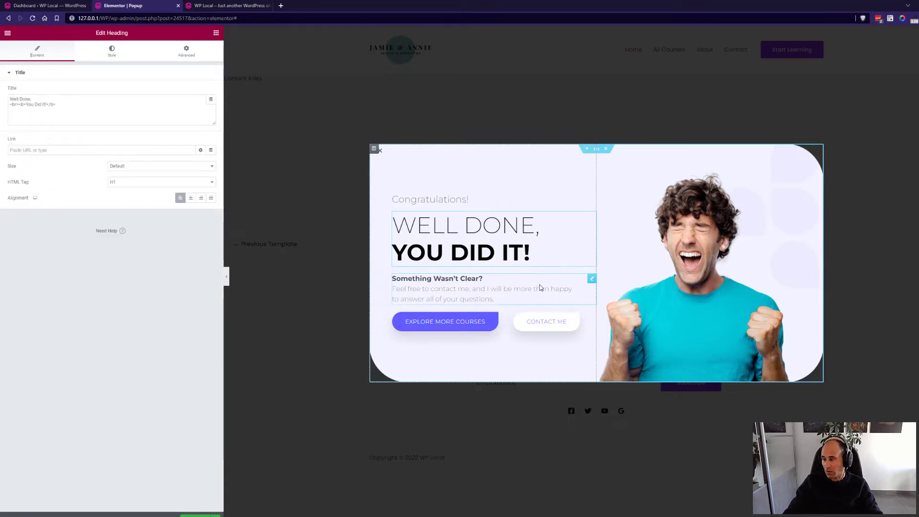
click(591, 284)
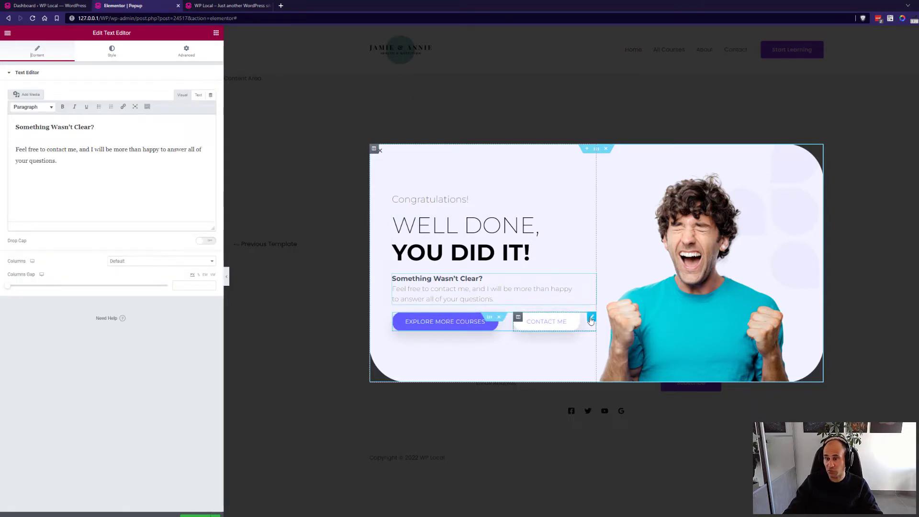
click(590, 321)
click(159, 111)
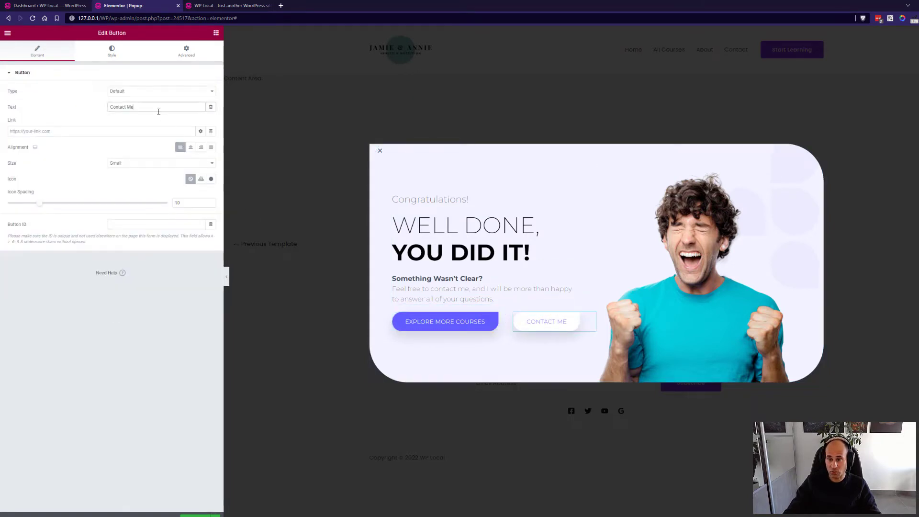
key(BackSpace)
key(BackSpace)
key(BackSpace)
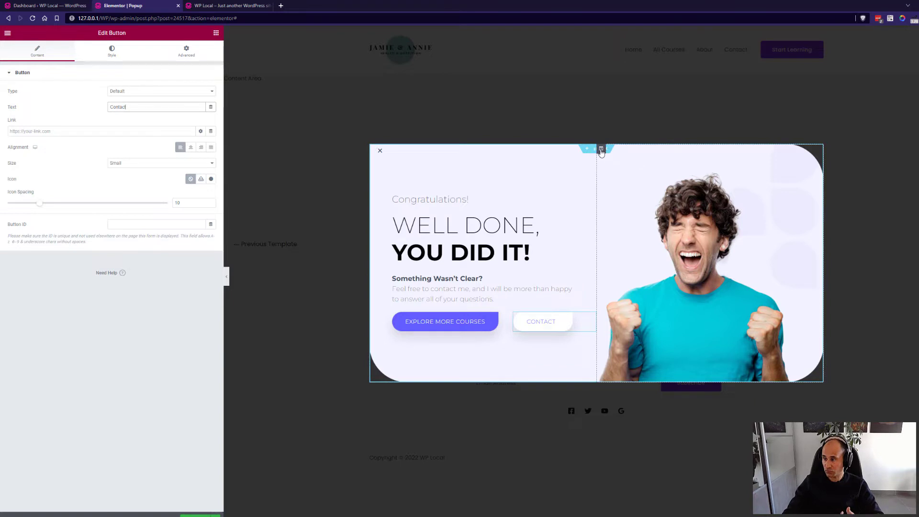
Examine the style of the image column, the section's background and overlay, and the man's image settings.
click(601, 149)
click(109, 52)
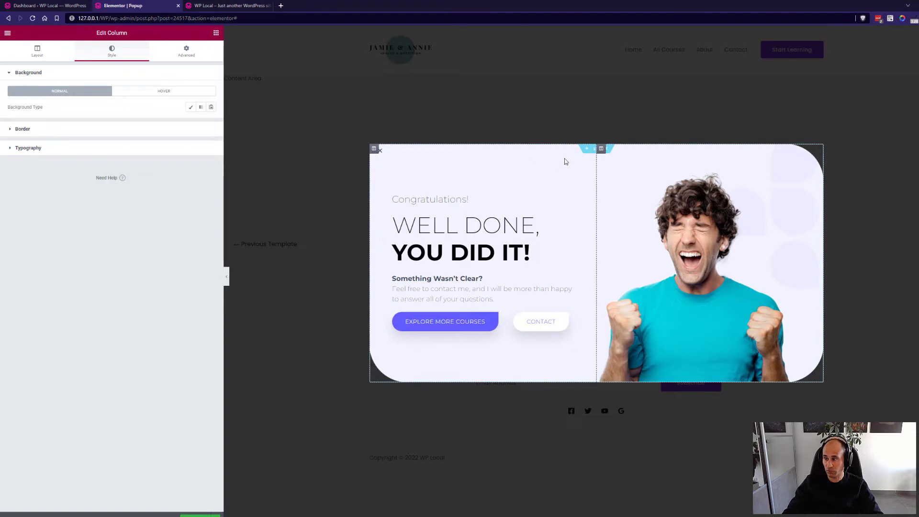
click(596, 148)
click(112, 56)
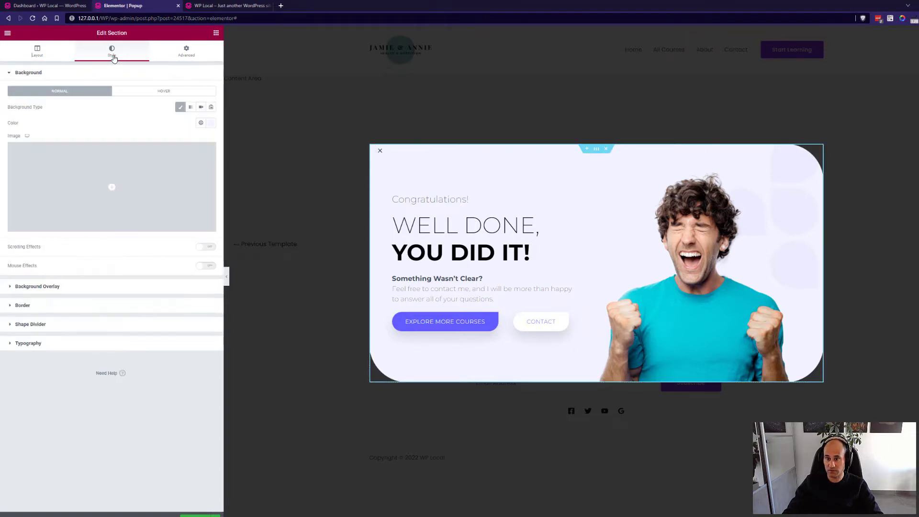
click(120, 286)
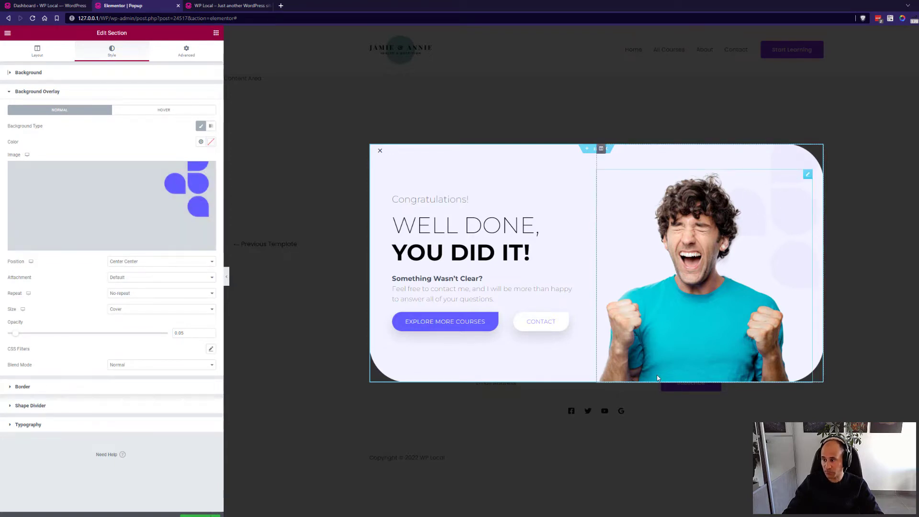
click(808, 174)
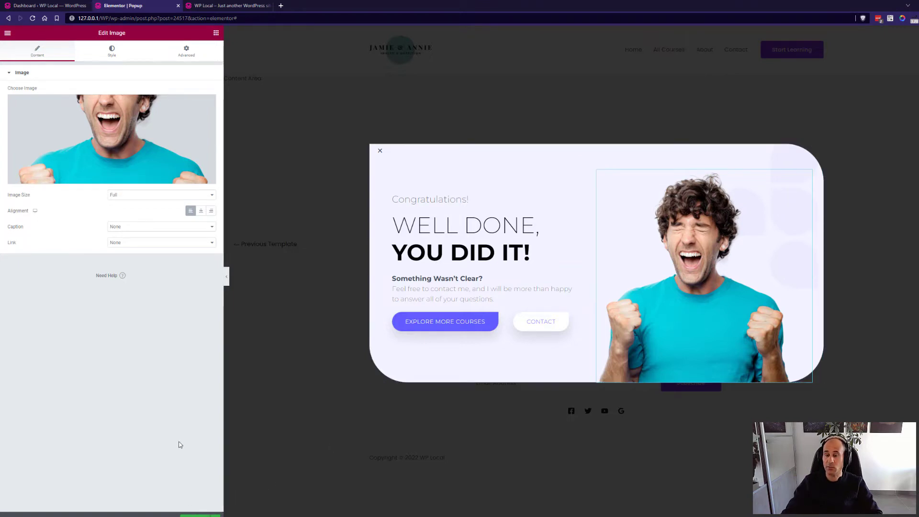
Start publishing the popup and add a display condition that includes the Entire Site.
click(200, 514)
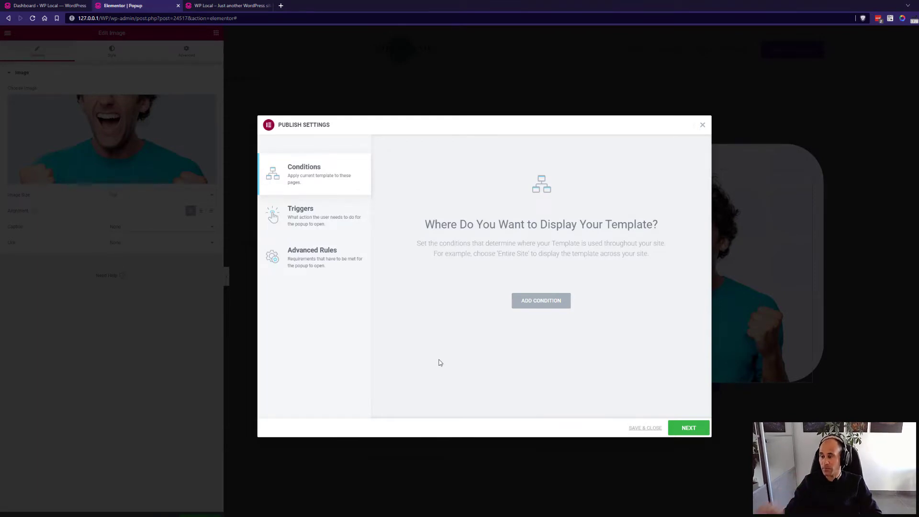
click(553, 309)
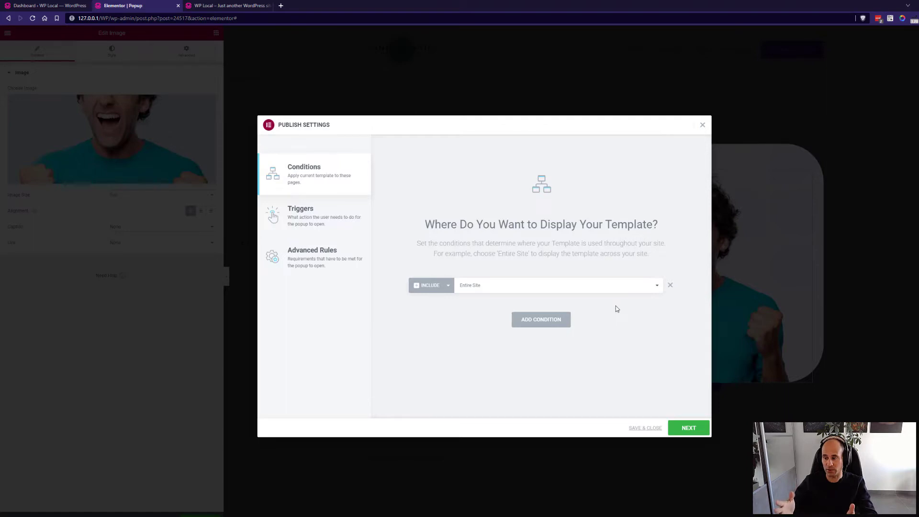
click(444, 287)
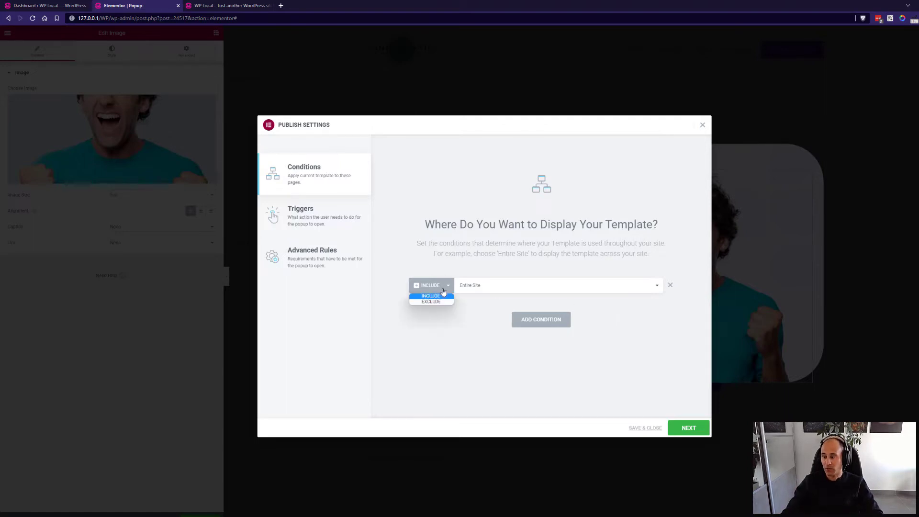
click(477, 269)
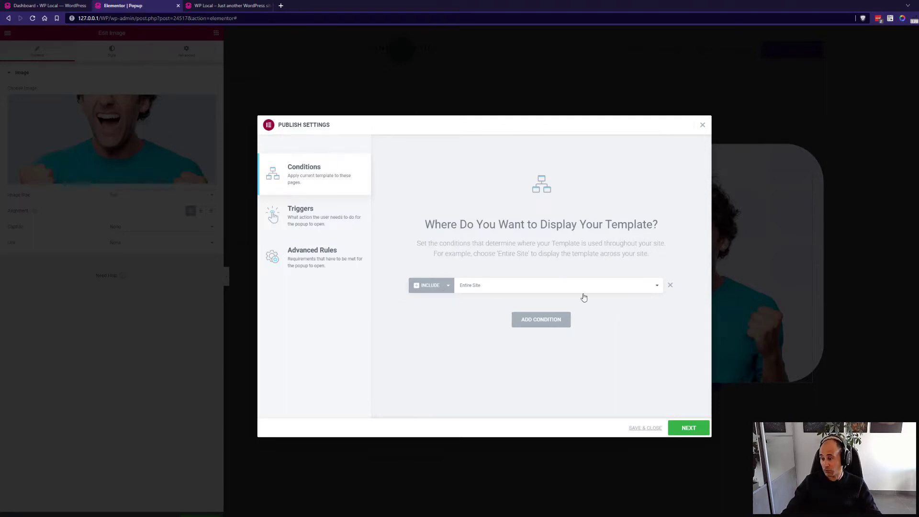
Add a second display condition that excludes the singular Front Page, and remove that condition again.
click(560, 320)
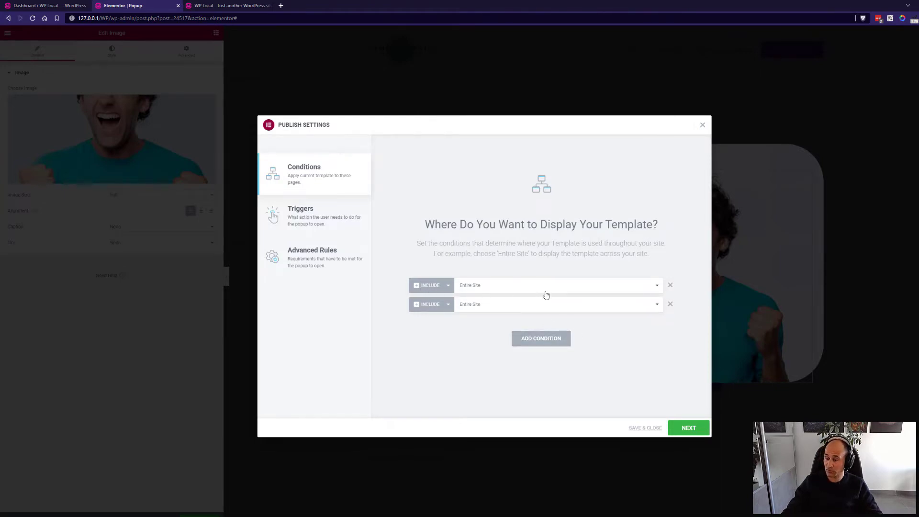
click(446, 306)
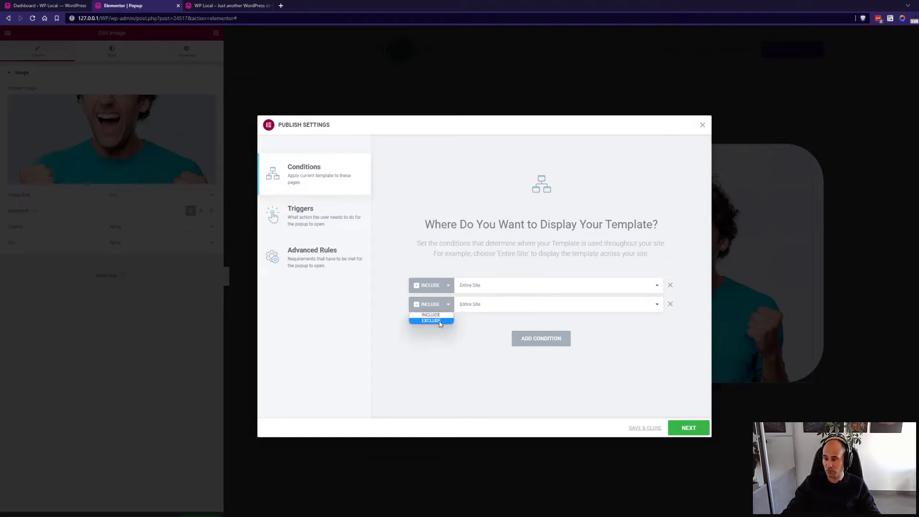
click(440, 324)
click(509, 309)
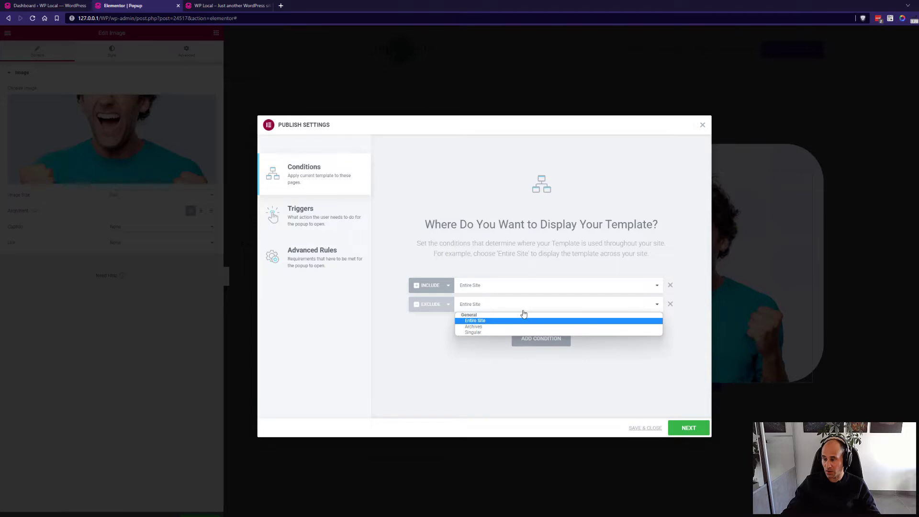
click(498, 332)
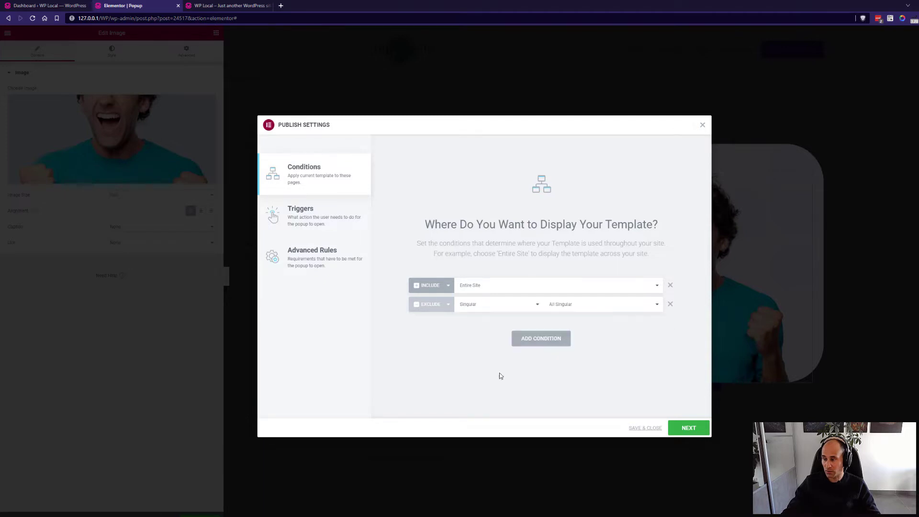
click(587, 305)
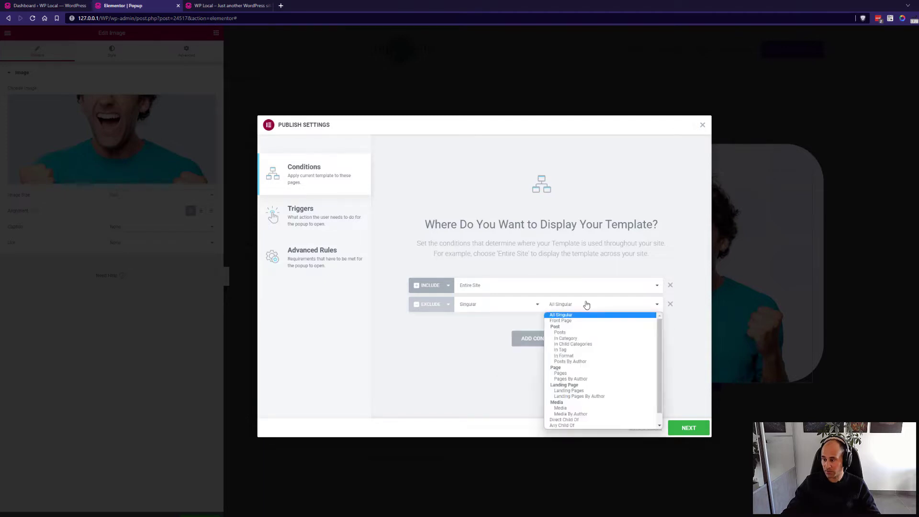
click(563, 321)
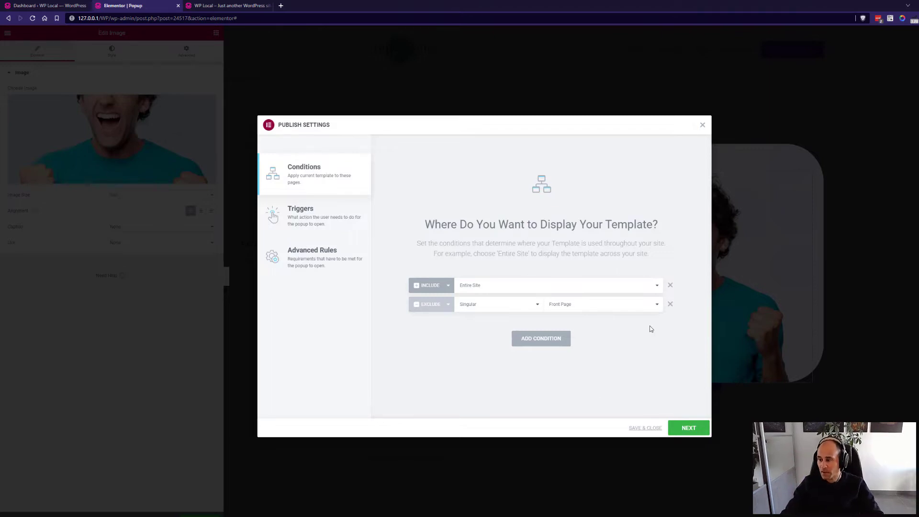
click(670, 304)
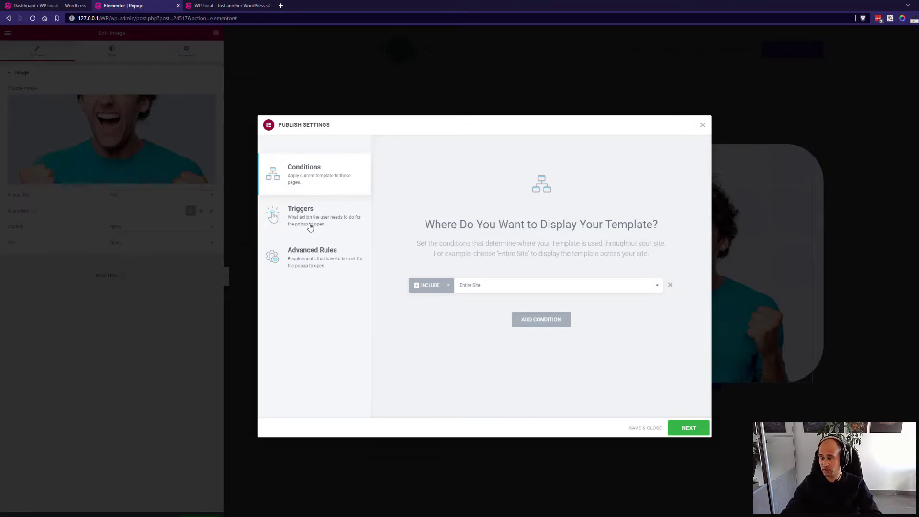
Enable the On Page Load trigger and finish publishing without setting any advanced rules.
click(693, 429)
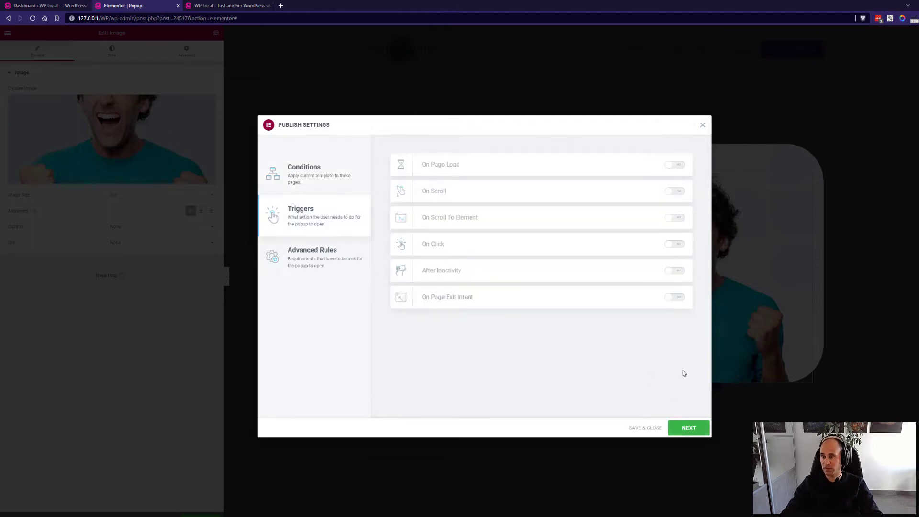
click(679, 171)
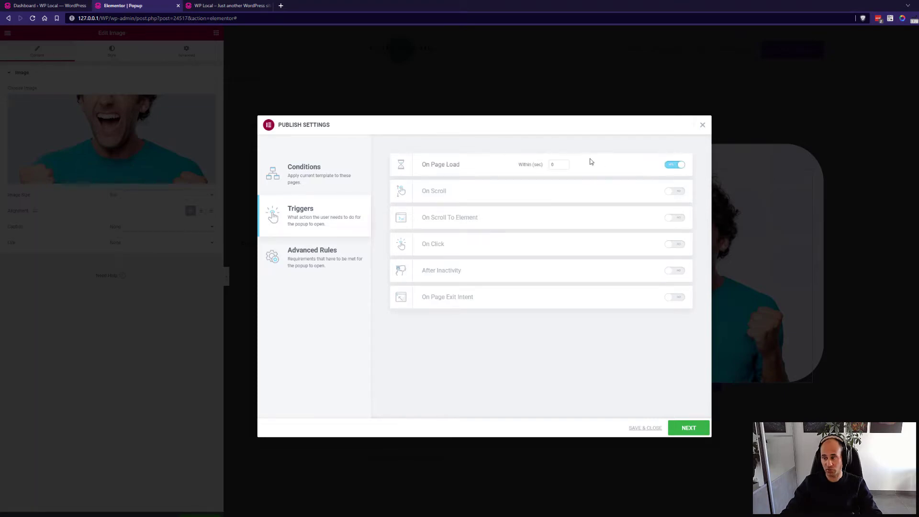
click(695, 428)
click(689, 430)
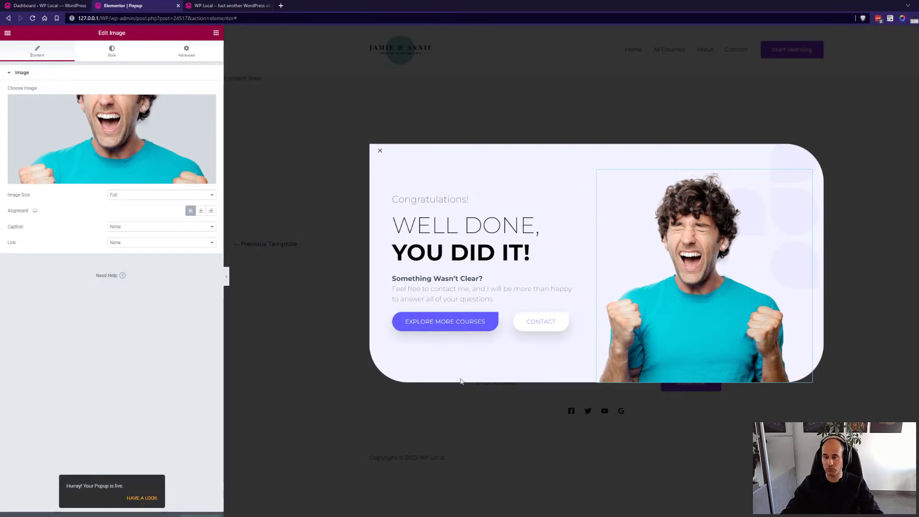
Check the published popup on the live site's home page, dismiss it, and check the All Courses page.
click(228, 5)
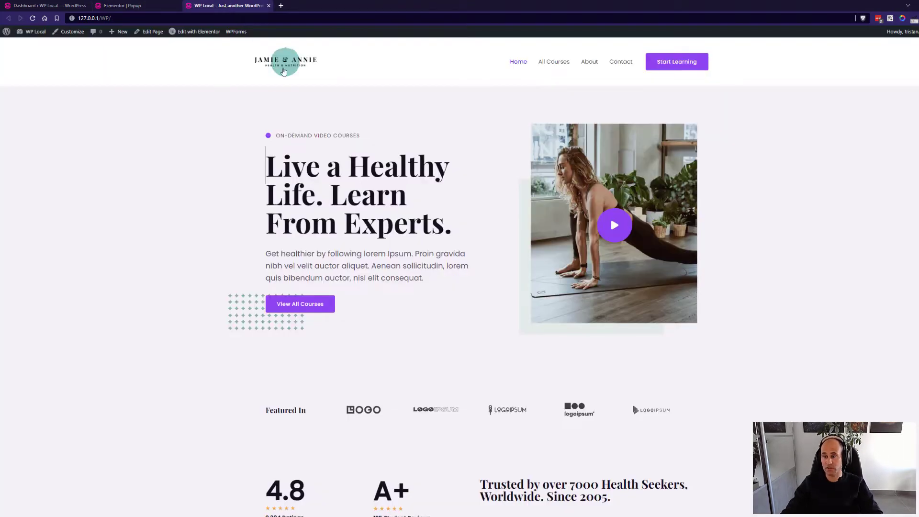
click(283, 71)
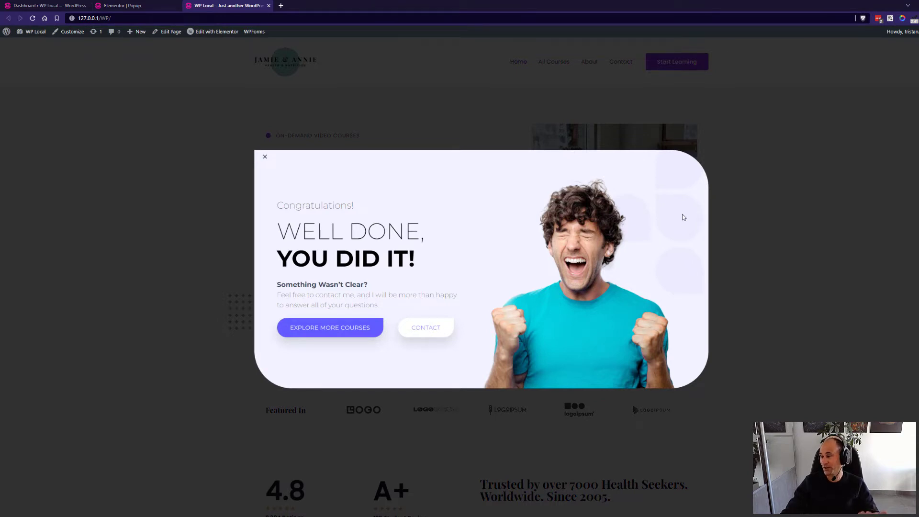
click(529, 88)
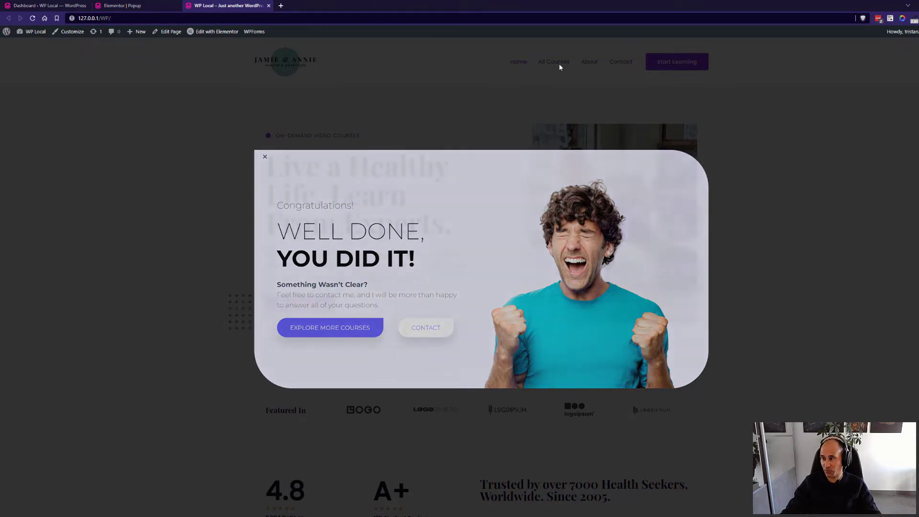
click(556, 61)
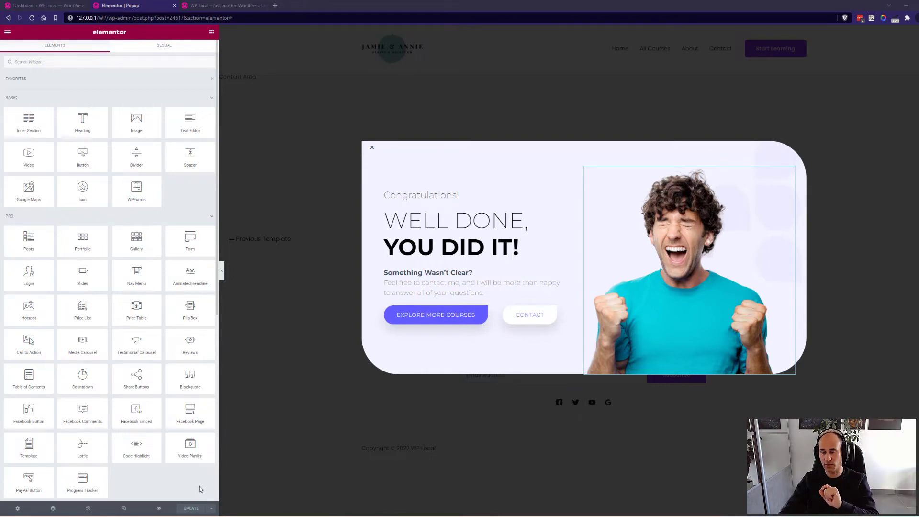
Replace the popup's On Page Load trigger with On Scroll, direction Down within 50%, and save the publish settings.
click(212, 510)
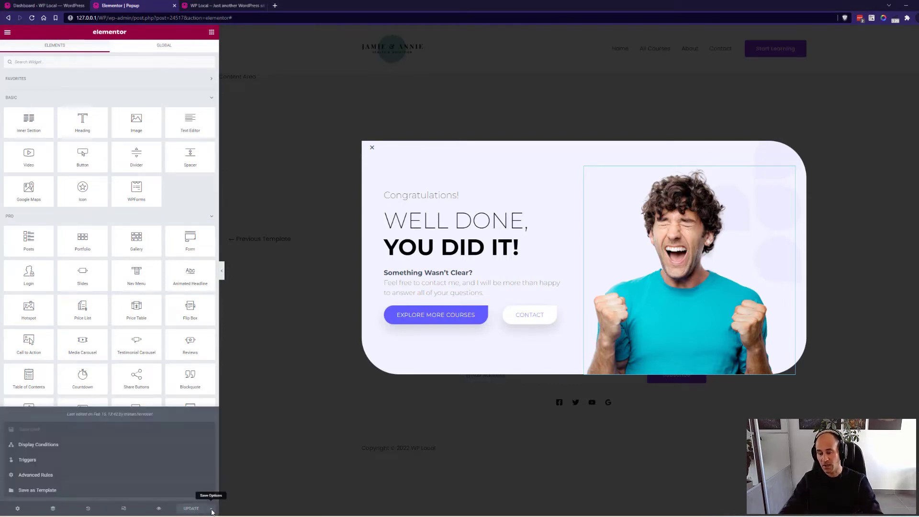
click(32, 449)
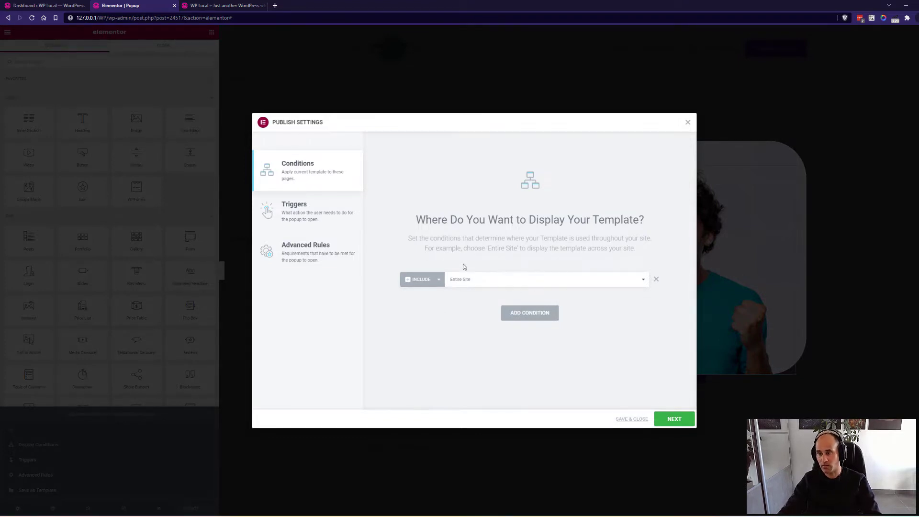
click(306, 214)
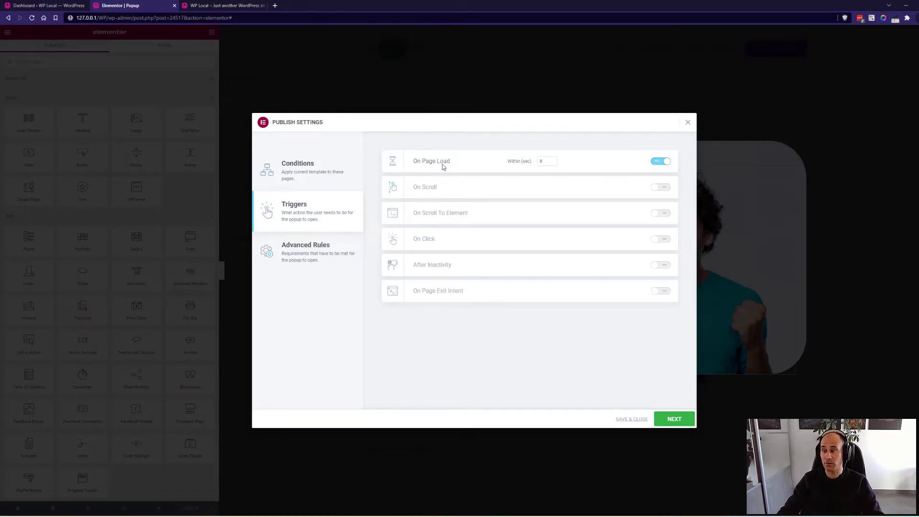
double_click(543, 160)
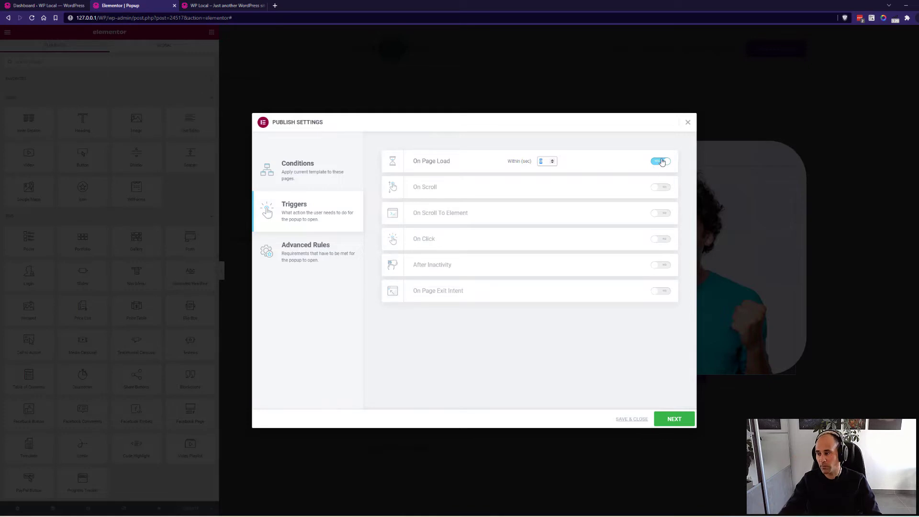
click(660, 161)
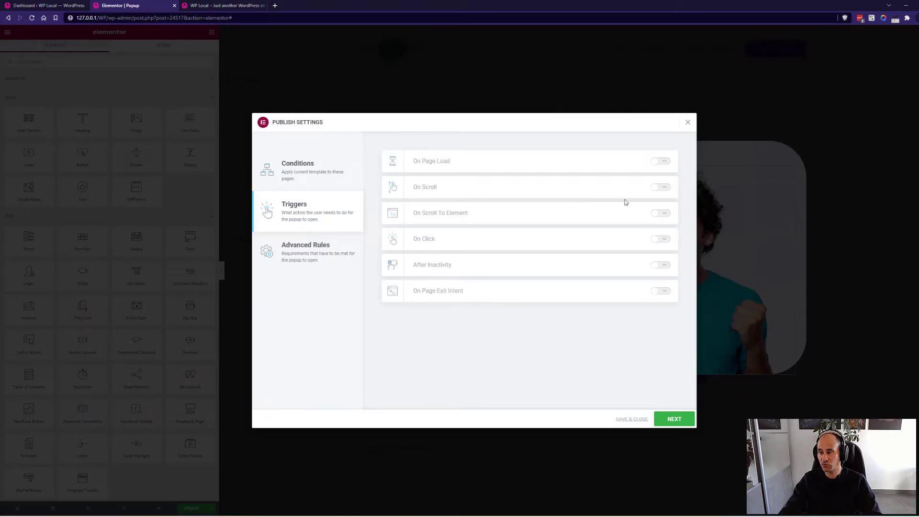
click(662, 192)
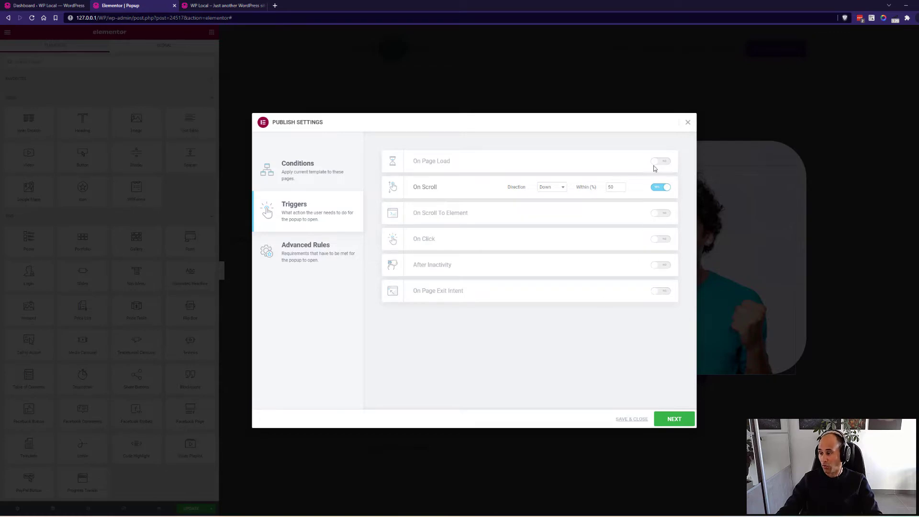
click(634, 419)
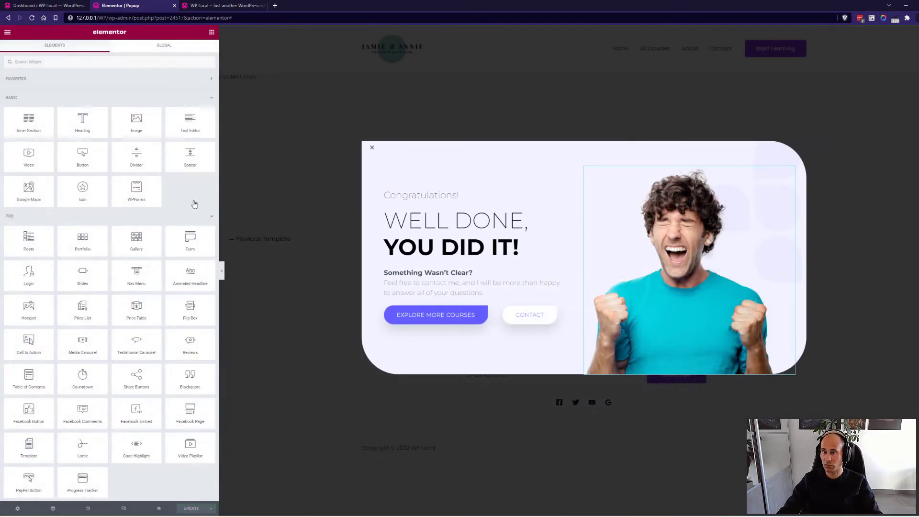
Test the scroll trigger by scrolling down the live home page.
click(194, 6)
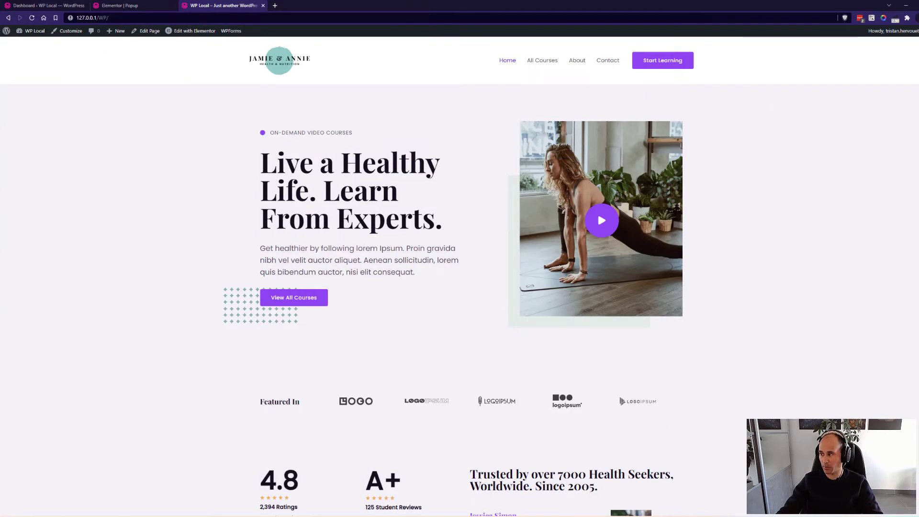
scroll(597, 212, down, 14)
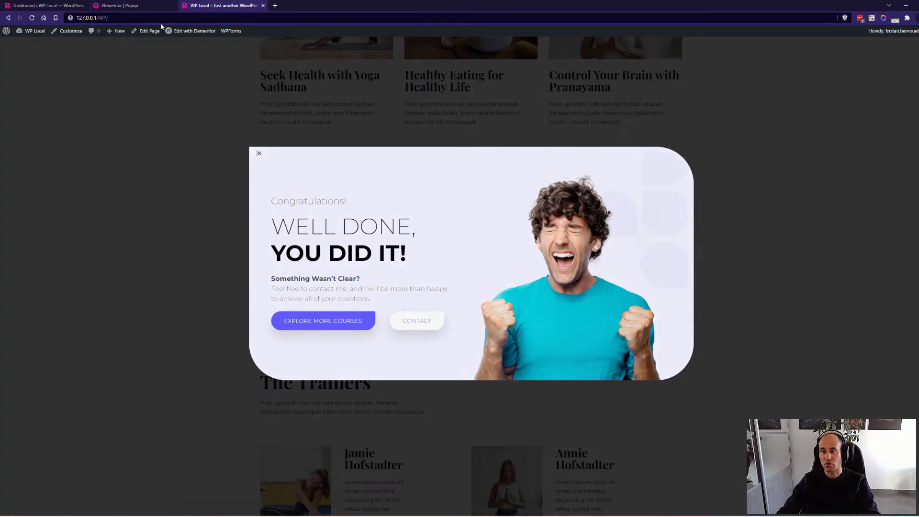
Return to the popup editor and disable the On Scroll trigger in the publish settings.
click(140, 6)
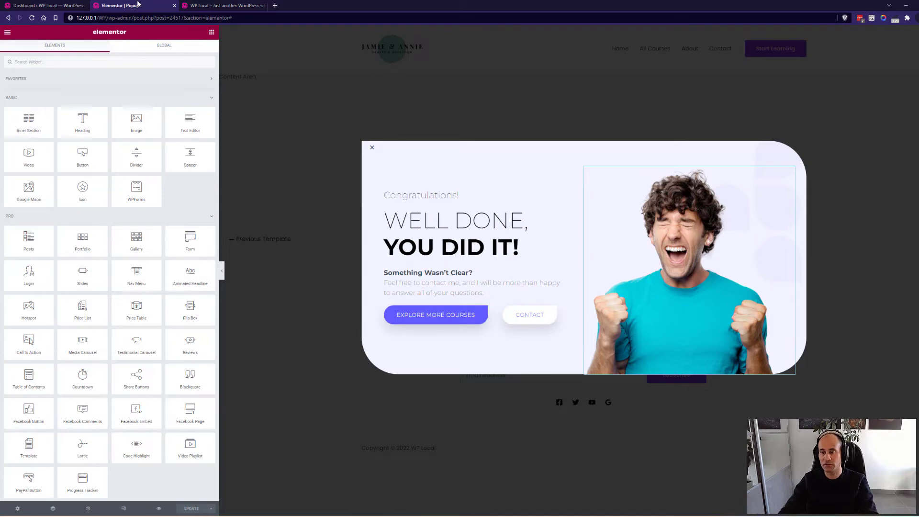
click(212, 508)
click(72, 445)
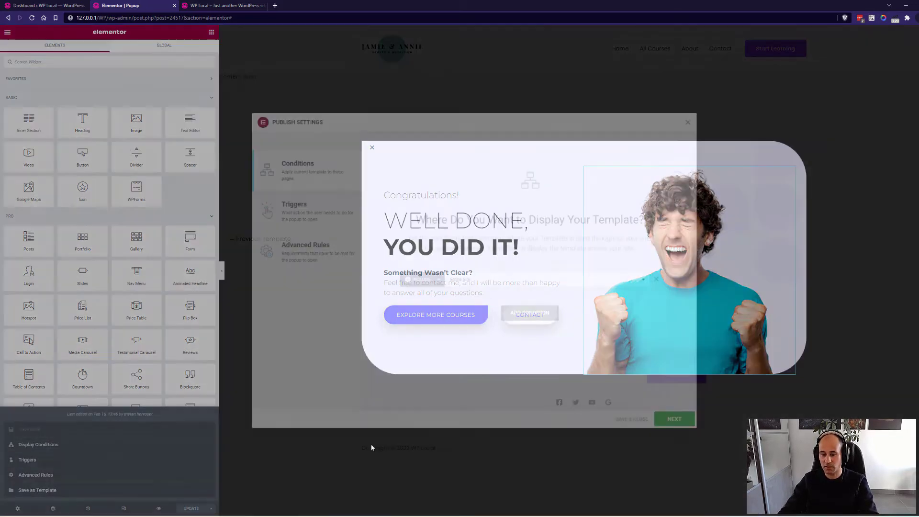
click(319, 224)
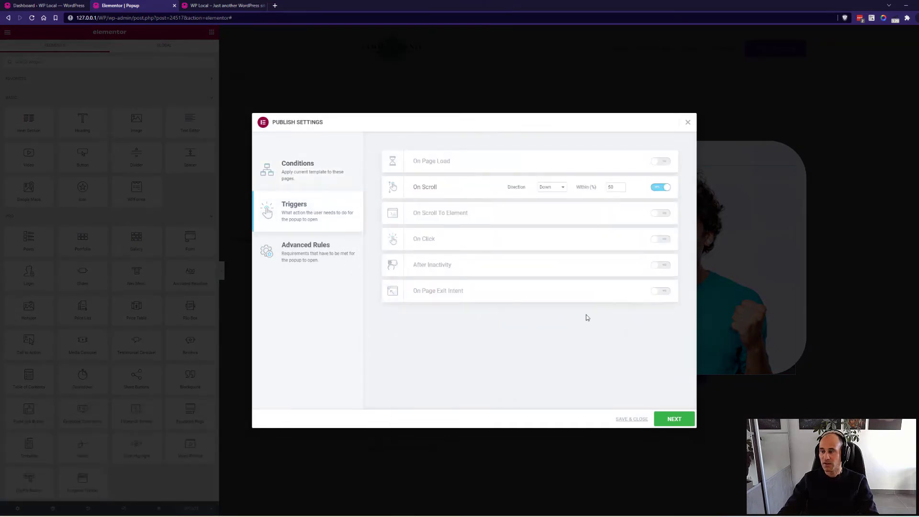
click(662, 188)
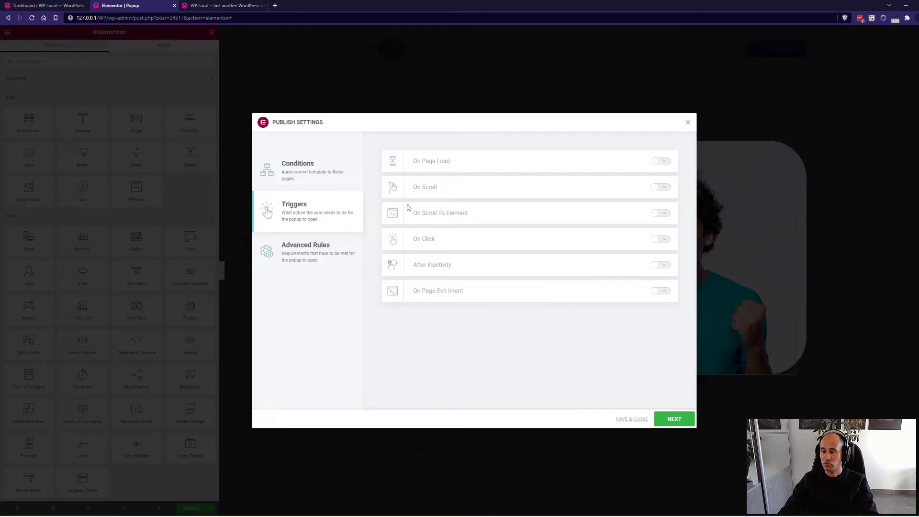
Try the On Scroll To Element trigger with its selector left empty, and disable it again.
click(661, 214)
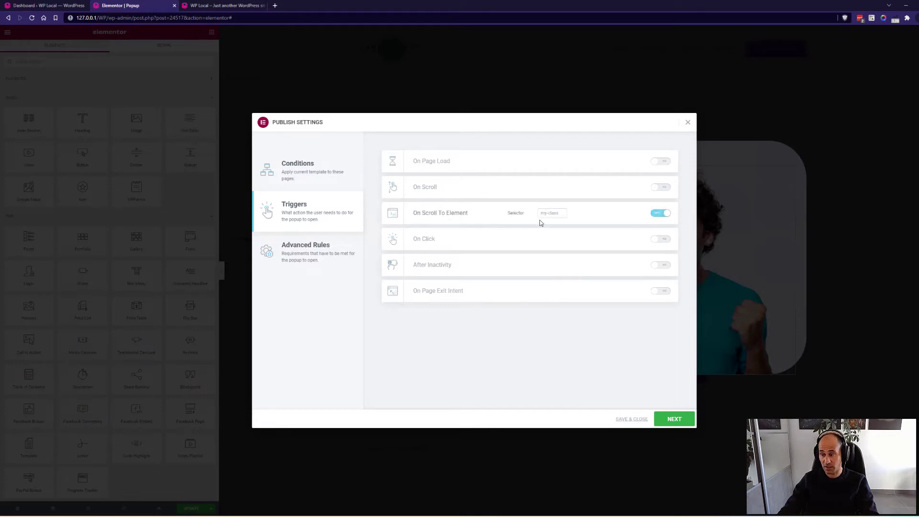
click(552, 213)
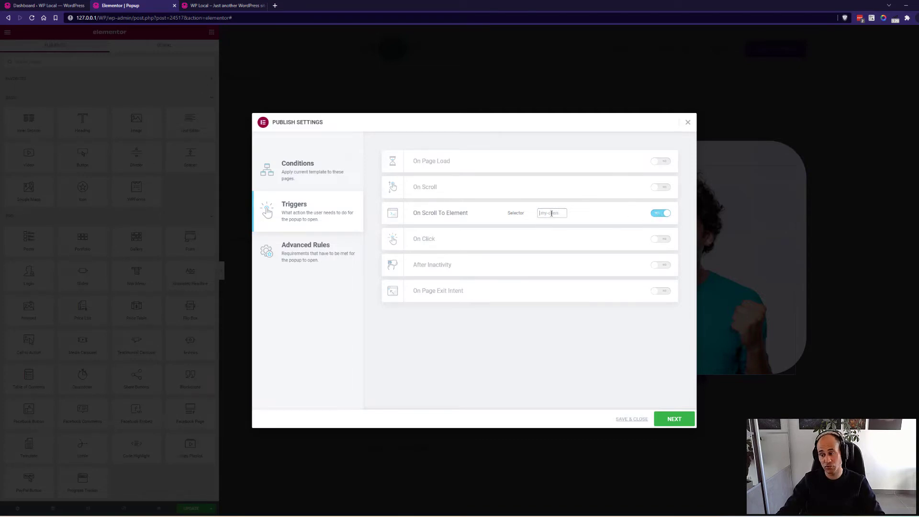
click(663, 214)
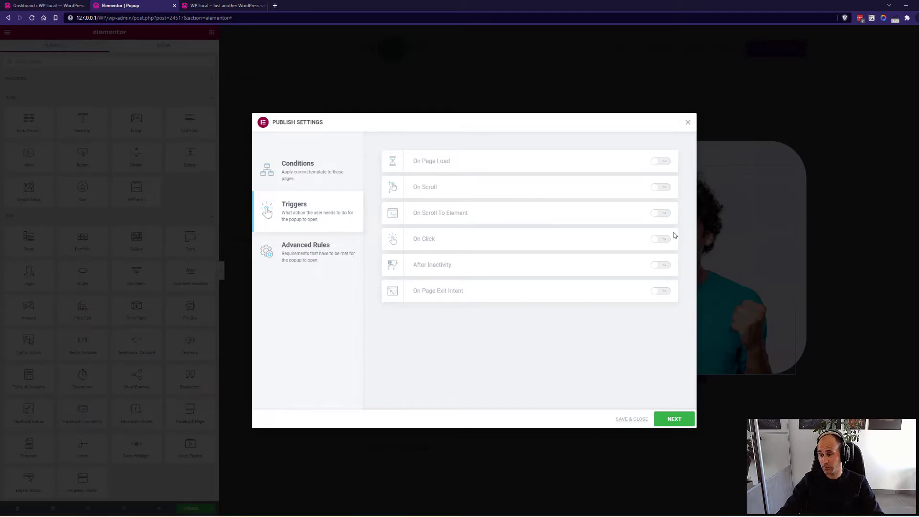
Try the On Click trigger and the After Inactivity trigger one after the other, disabling each again.
click(665, 244)
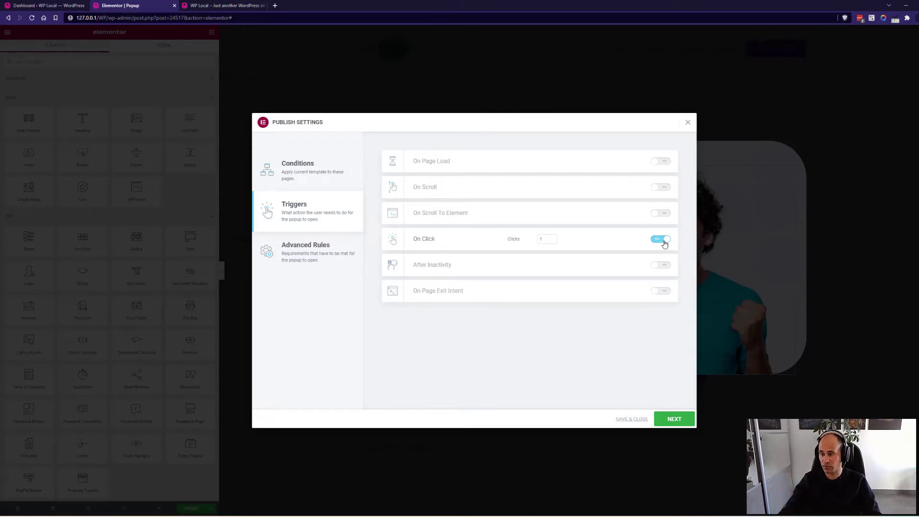
click(665, 242)
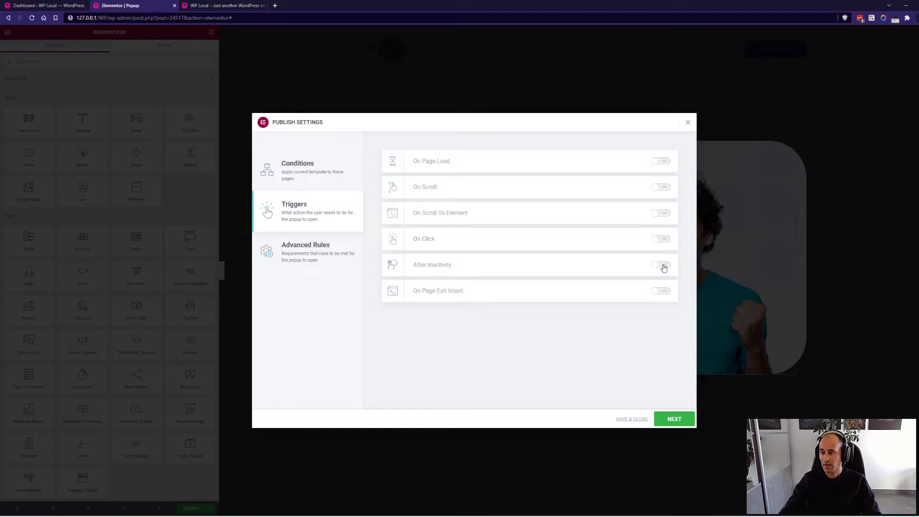
click(663, 267)
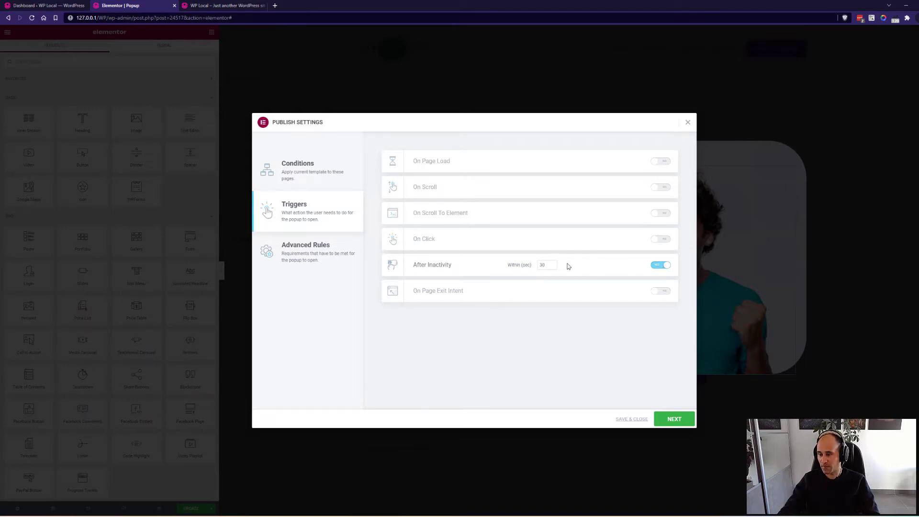
click(655, 266)
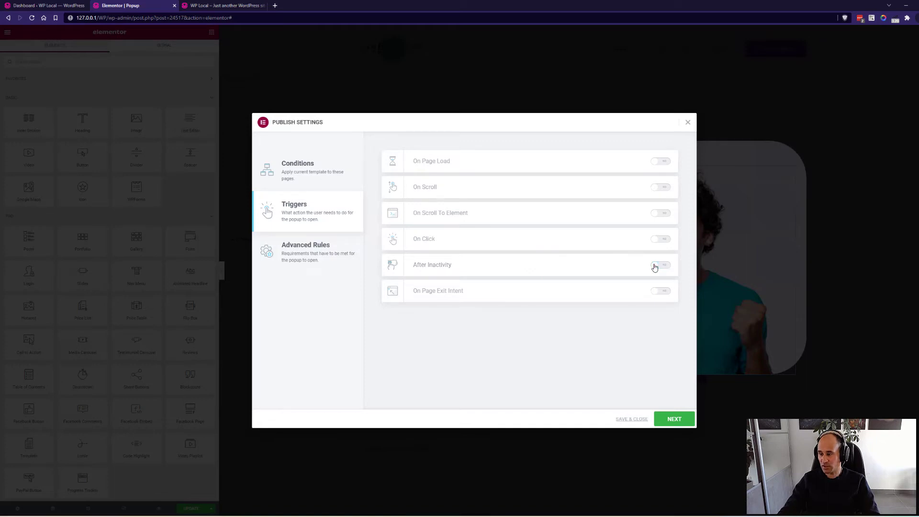
Enable the On Page Exit Intent trigger and save the publish settings.
click(657, 292)
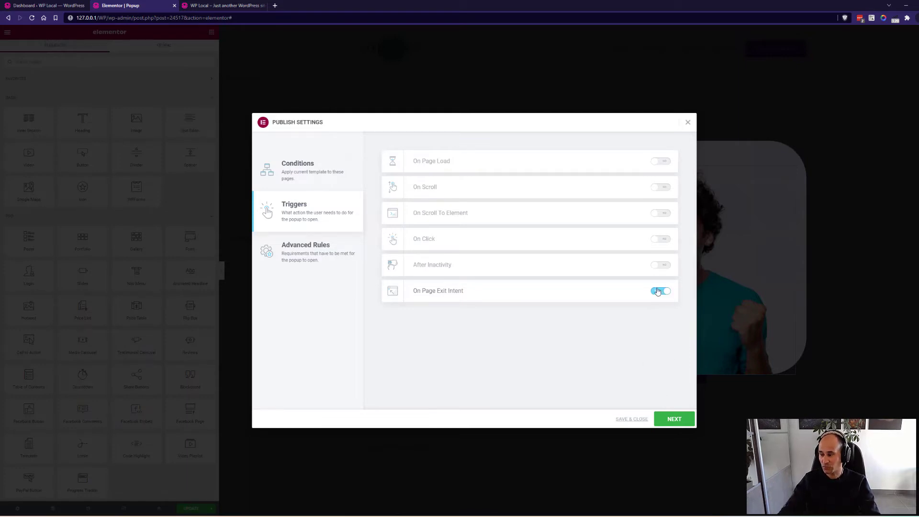
click(628, 420)
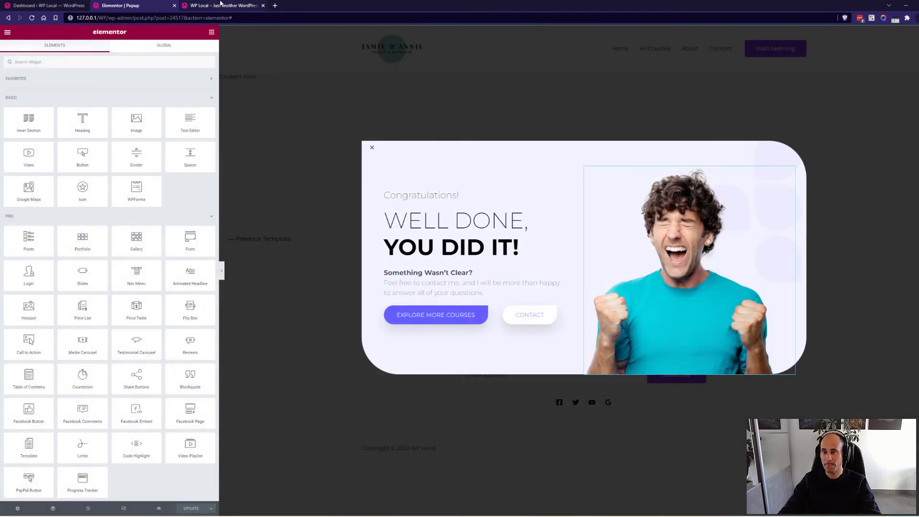
Test the exit-intent trigger on the live home page by moving the pointer out of the page.
click(220, 5)
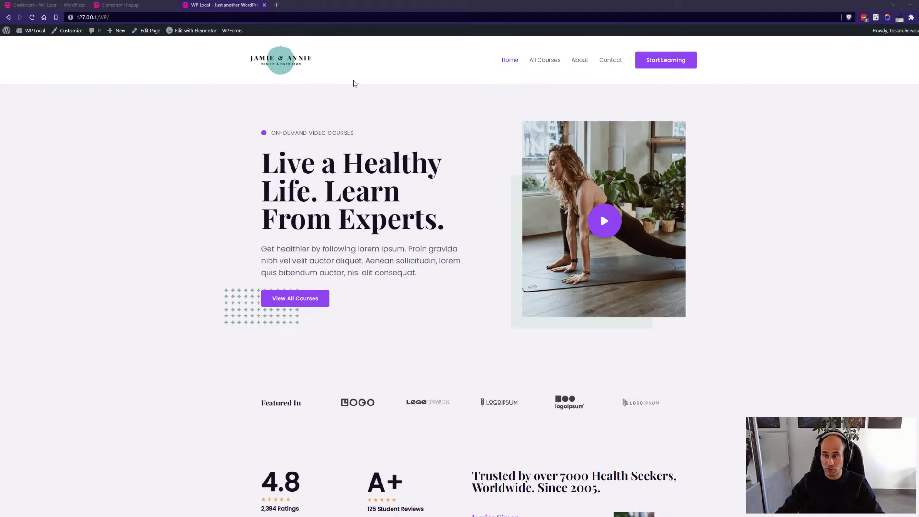
mouse_move(267, 13)
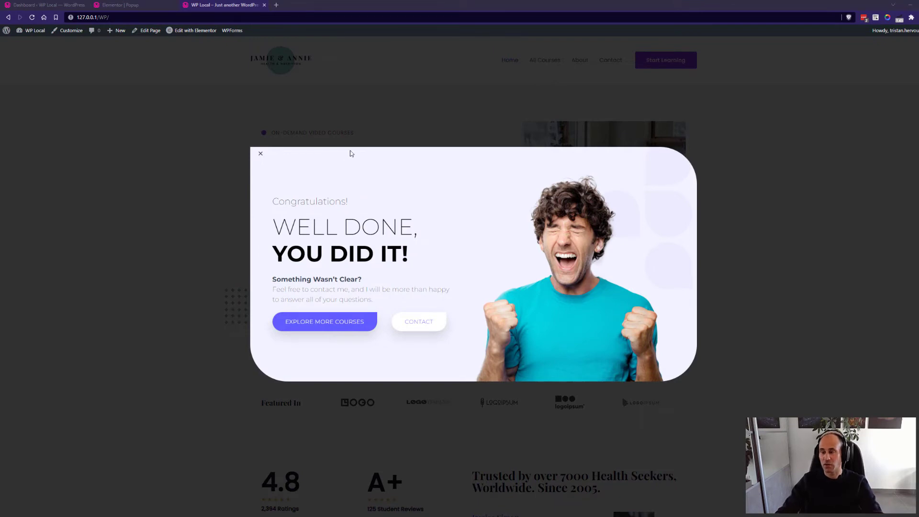
Reopen the popup's publish settings in the editor and examine its triggers and advanced rules.
click(131, 4)
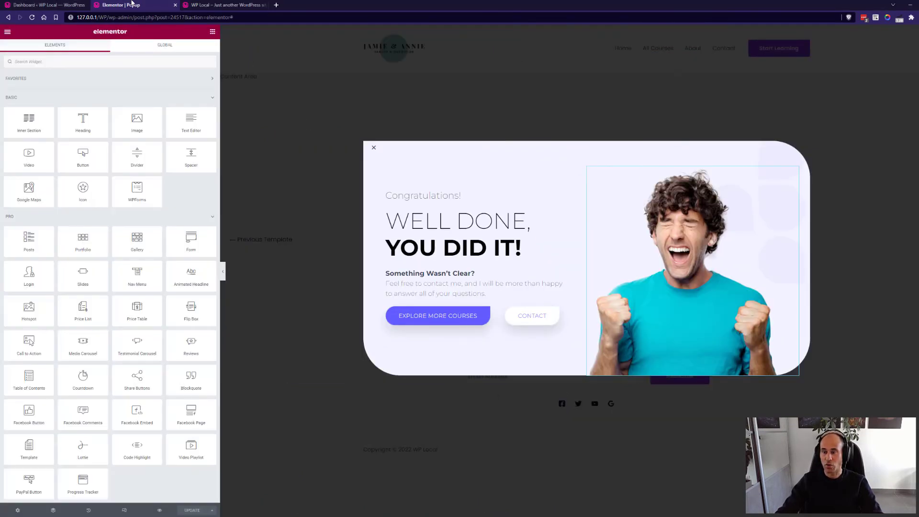
click(215, 513)
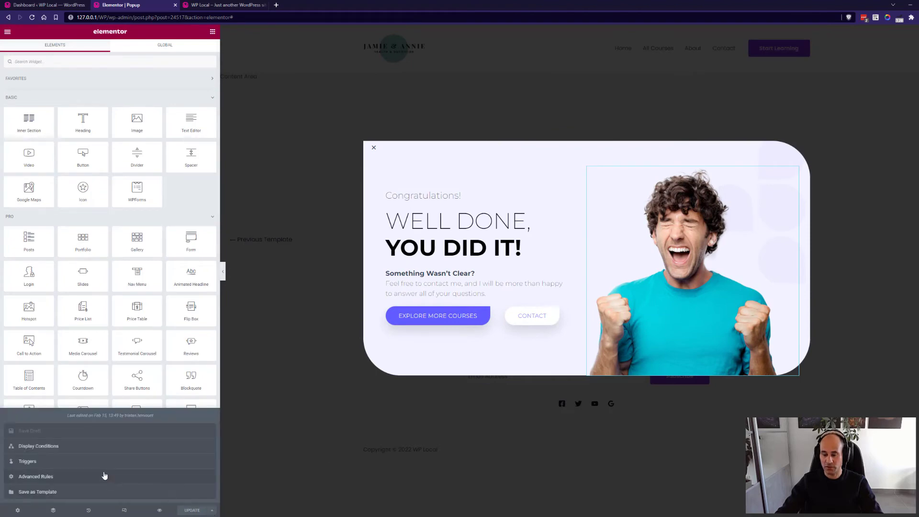
click(97, 452)
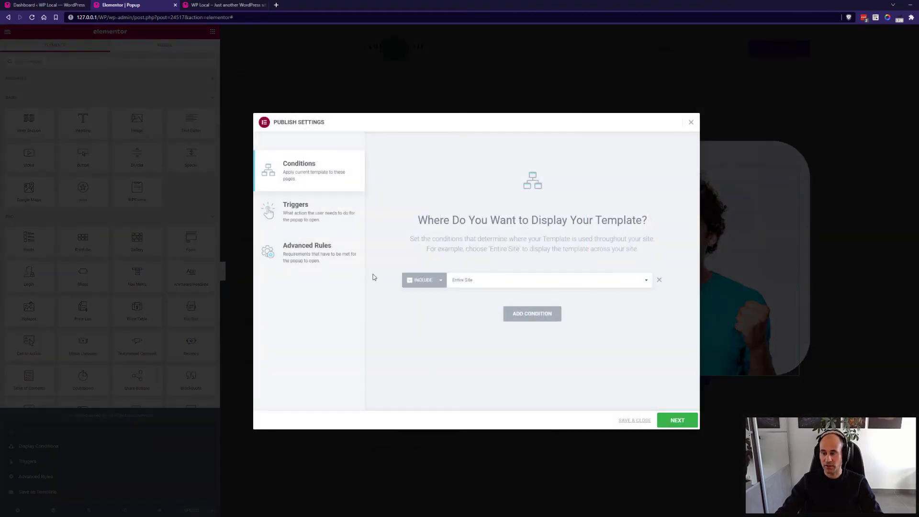
click(321, 259)
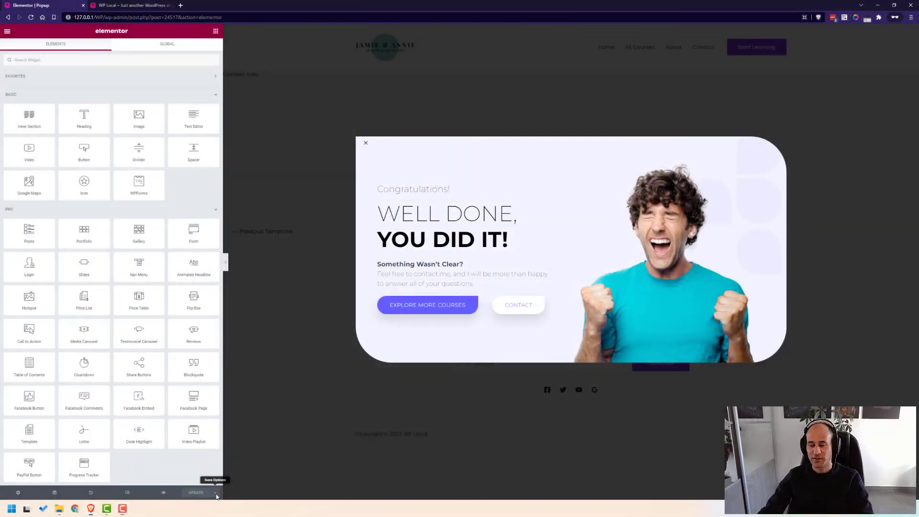
click(216, 493)
click(136, 449)
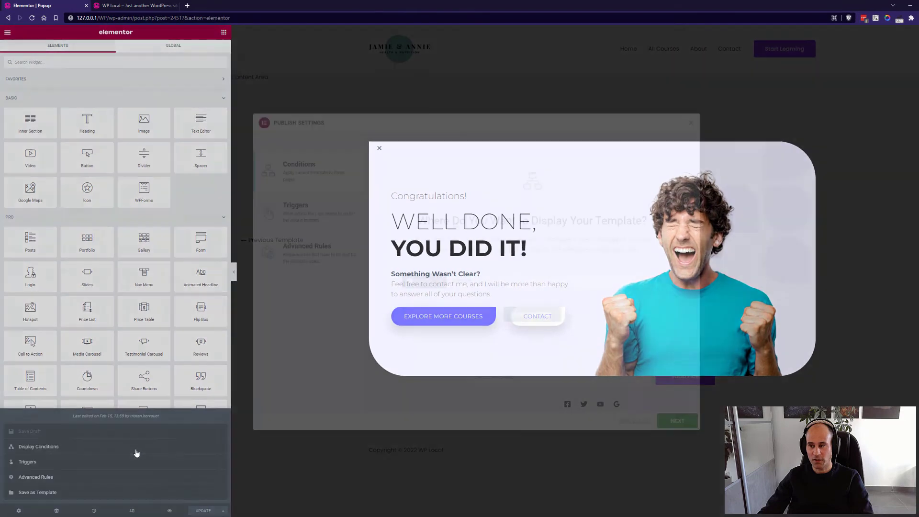
click(300, 214)
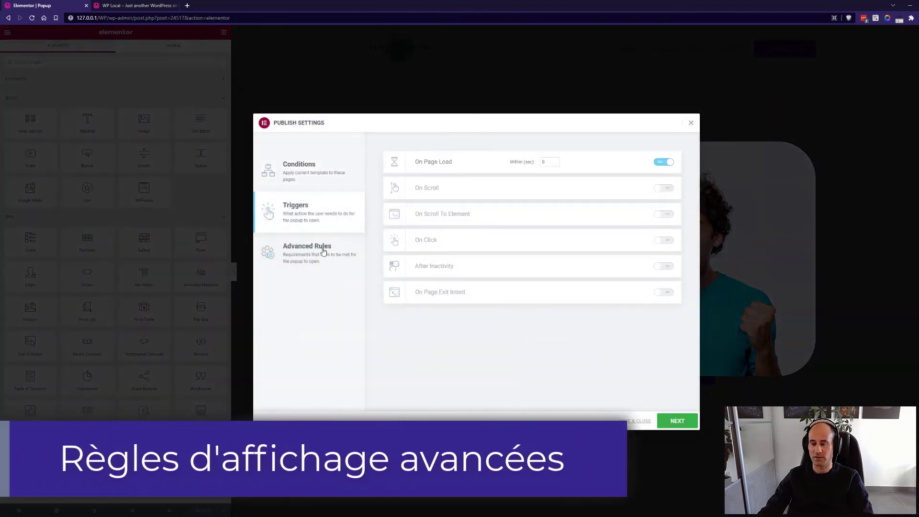
click(324, 252)
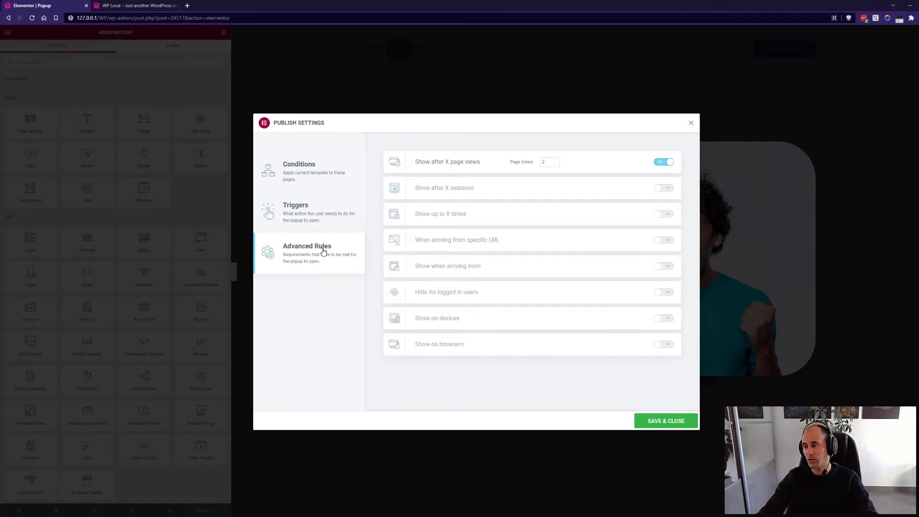
Set the Show after X page views rule to 3 page views and save the publish settings.
click(665, 162)
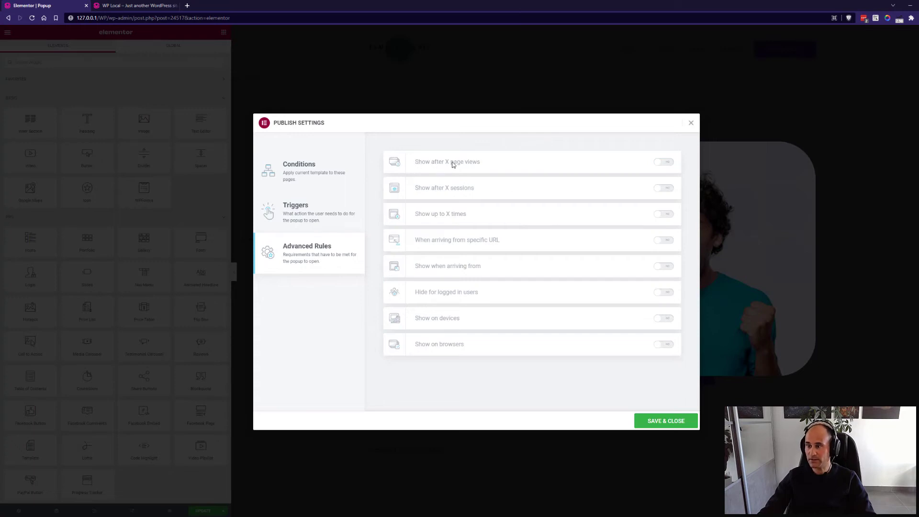
click(662, 163)
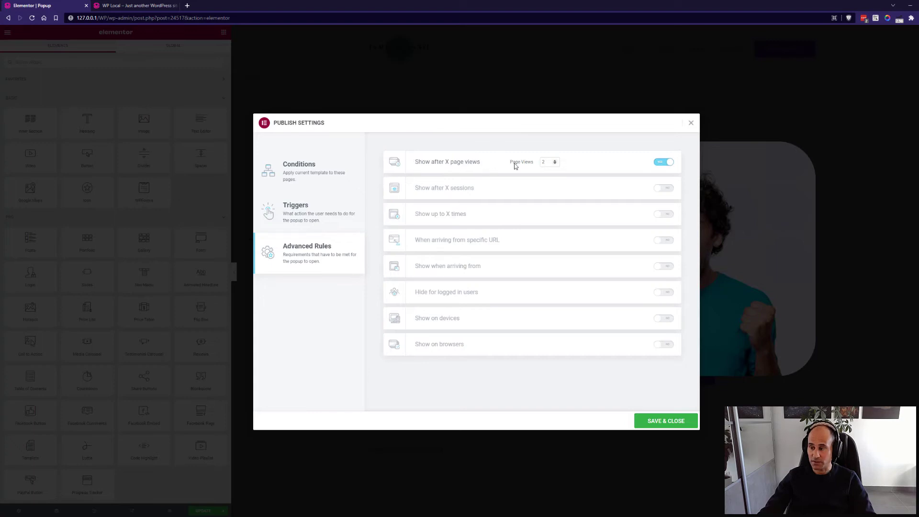
click(555, 162)
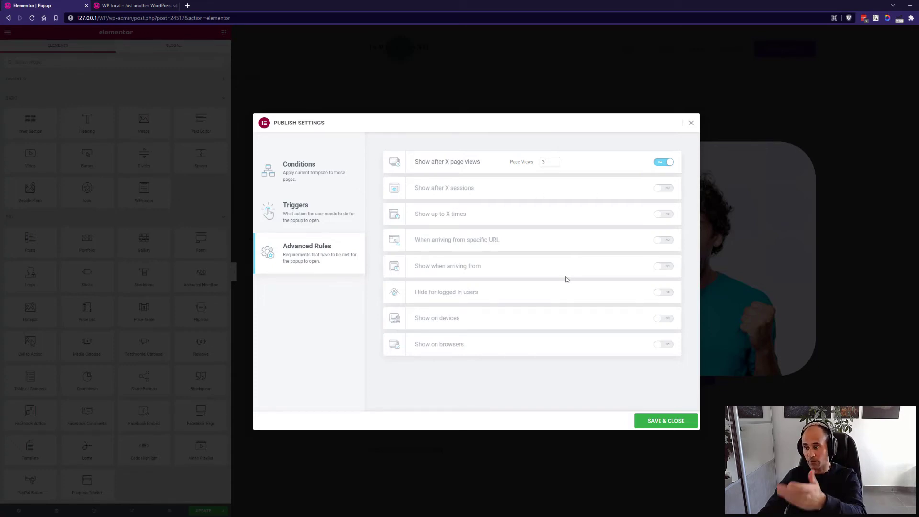
click(666, 421)
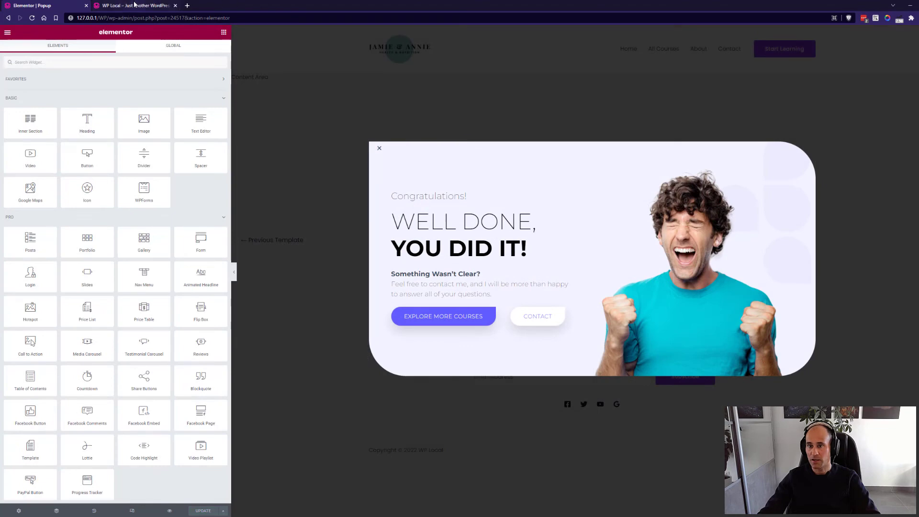
Test the page-views rule on the live site by visiting the All Courses, About and Contact pages in turn.
click(135, 5)
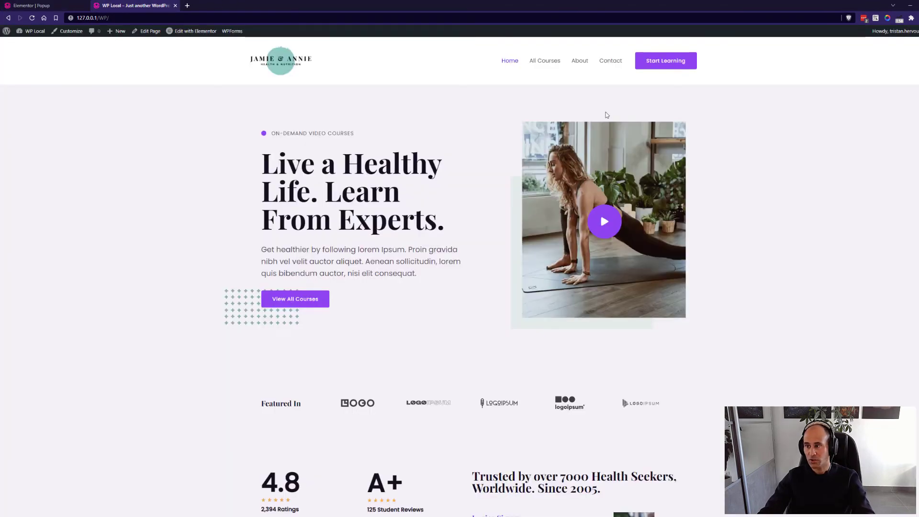
click(541, 61)
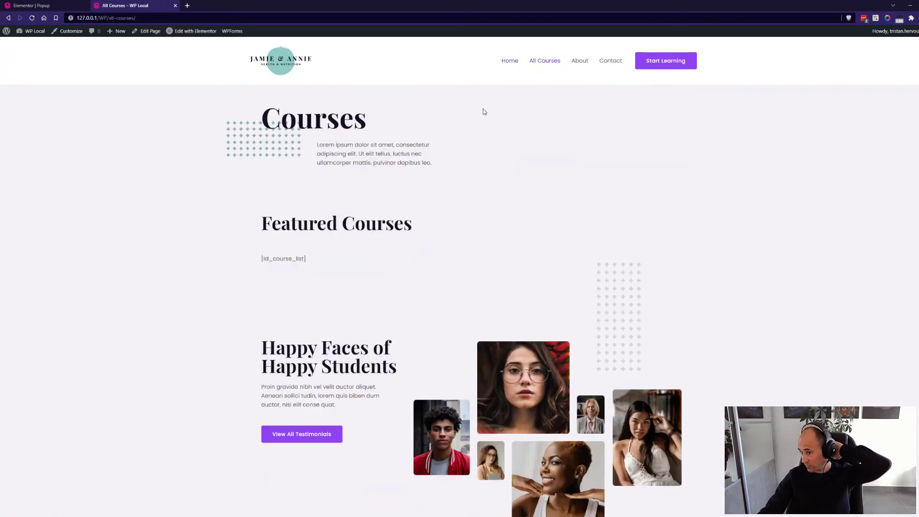
click(579, 62)
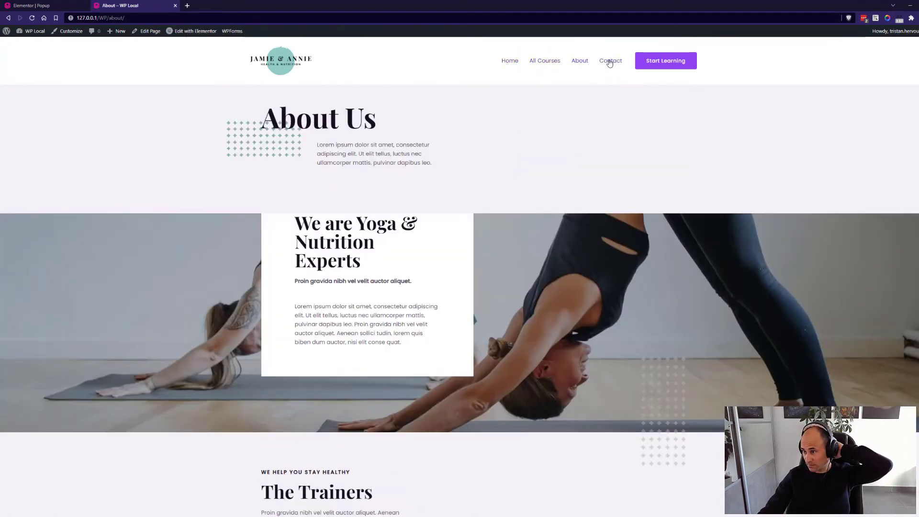
click(609, 62)
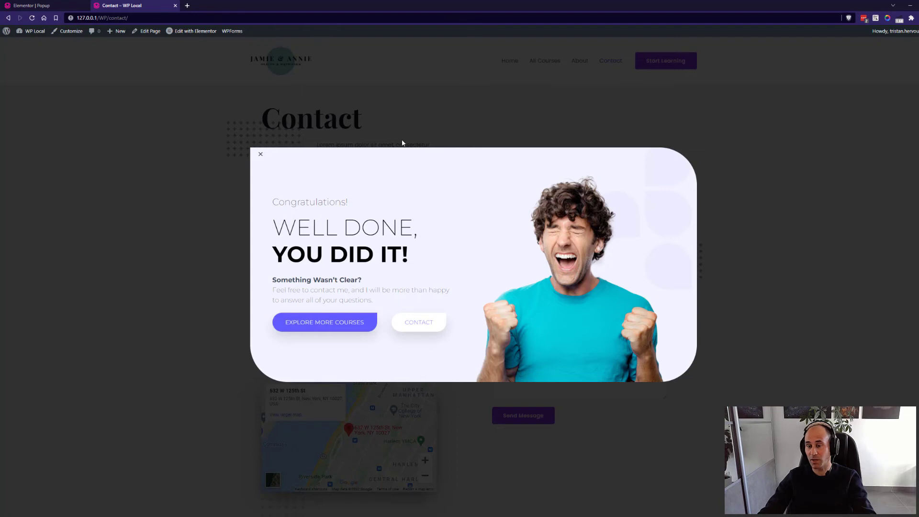
Return to the popup editor and disable the Show after X page views rule in the publish settings.
click(61, 4)
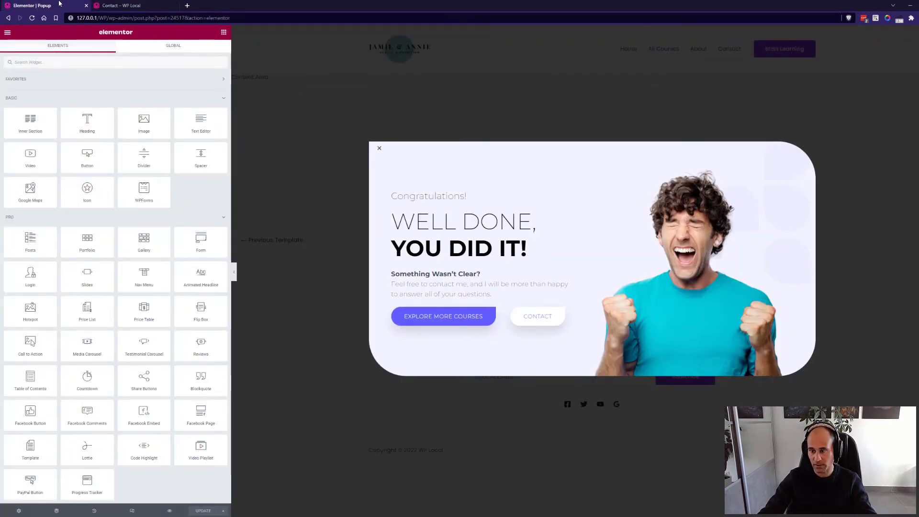
click(223, 510)
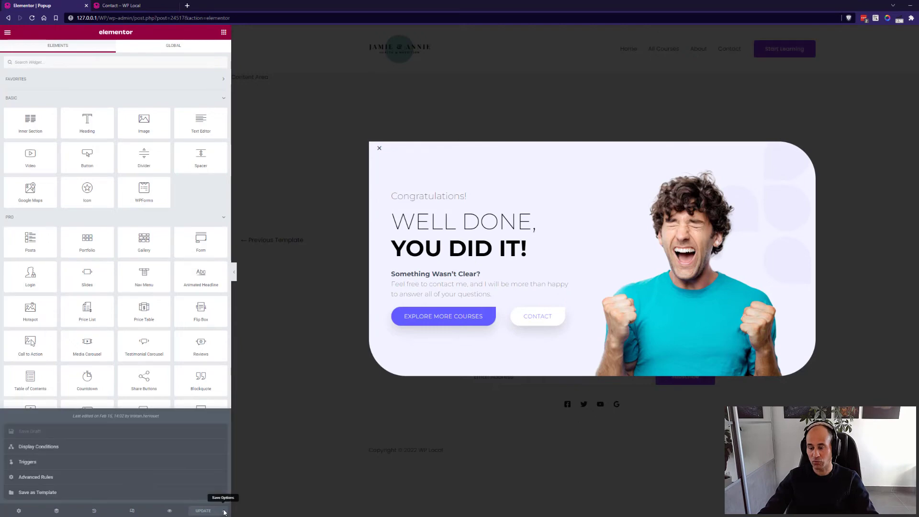
click(79, 451)
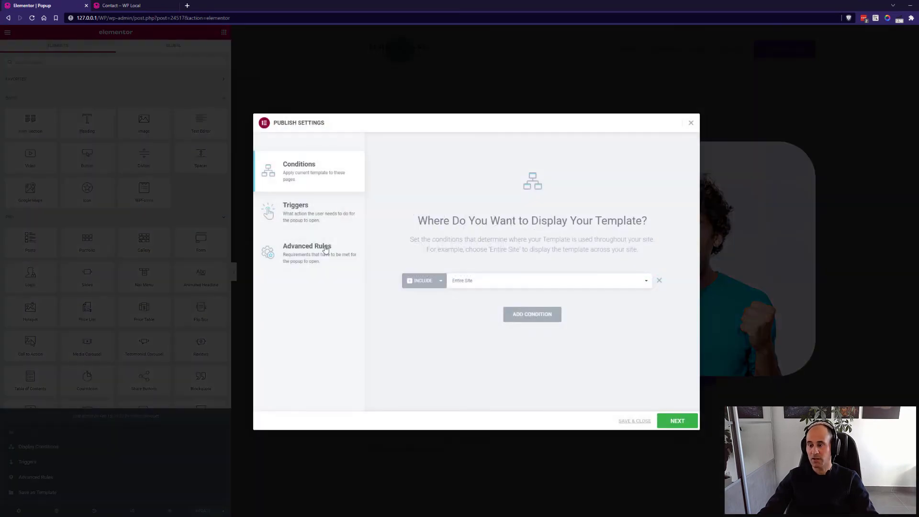
click(298, 257)
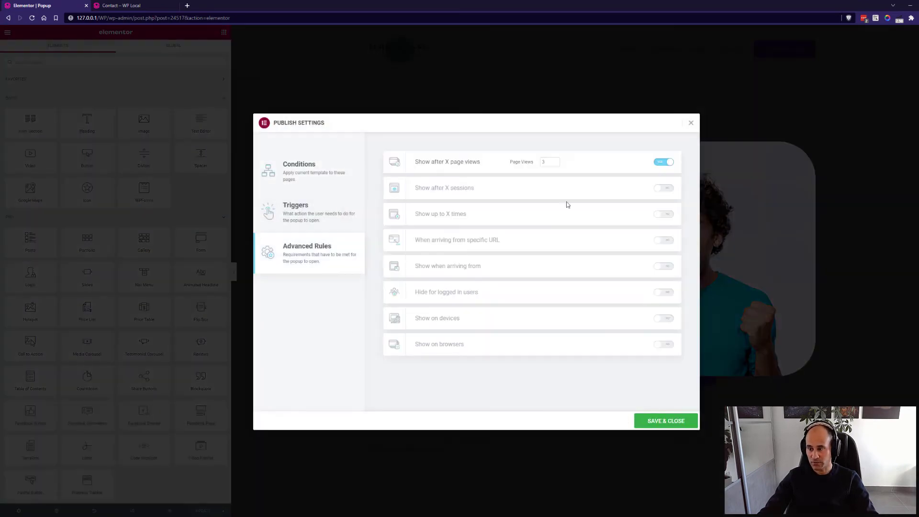
click(665, 163)
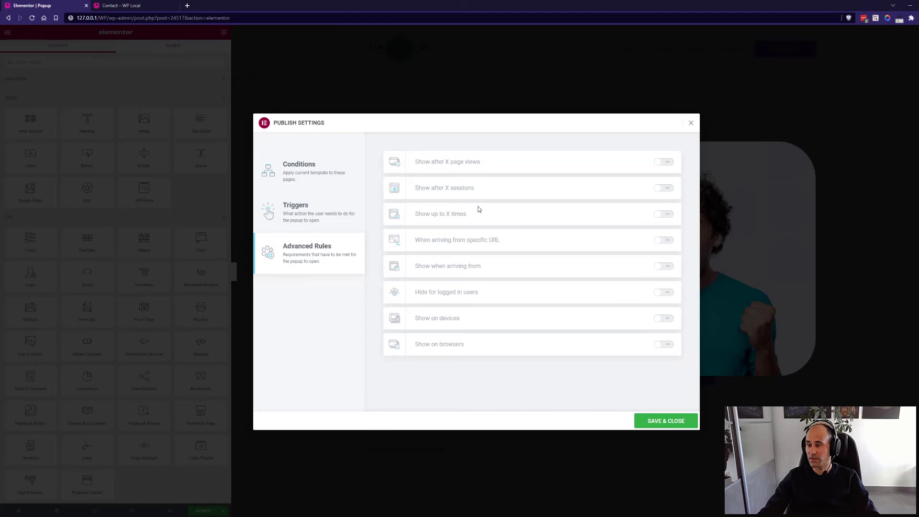
Try the Show after X sessions rule with 2 sessions, disabling it again.
click(668, 188)
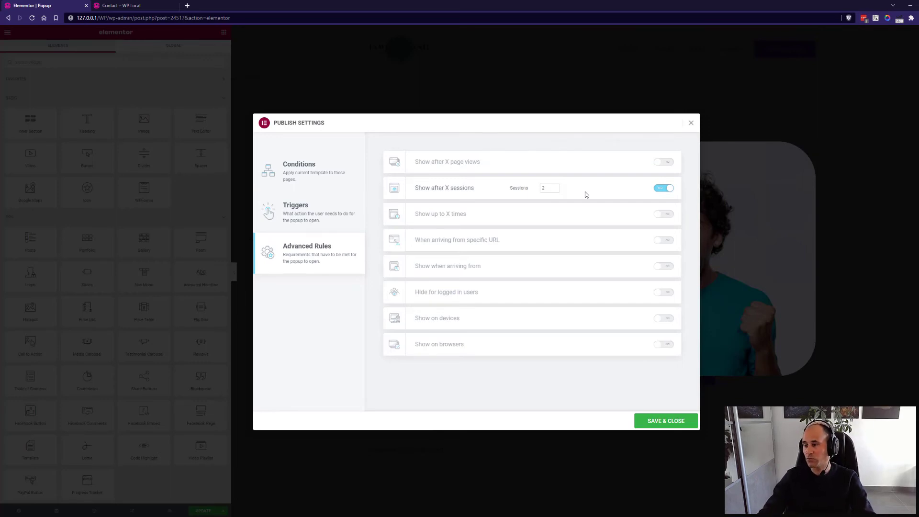
click(669, 187)
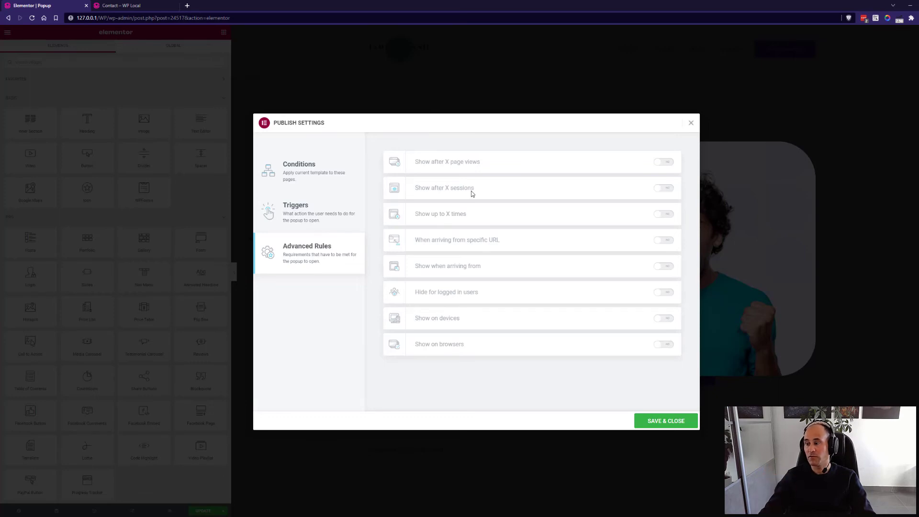
click(666, 188)
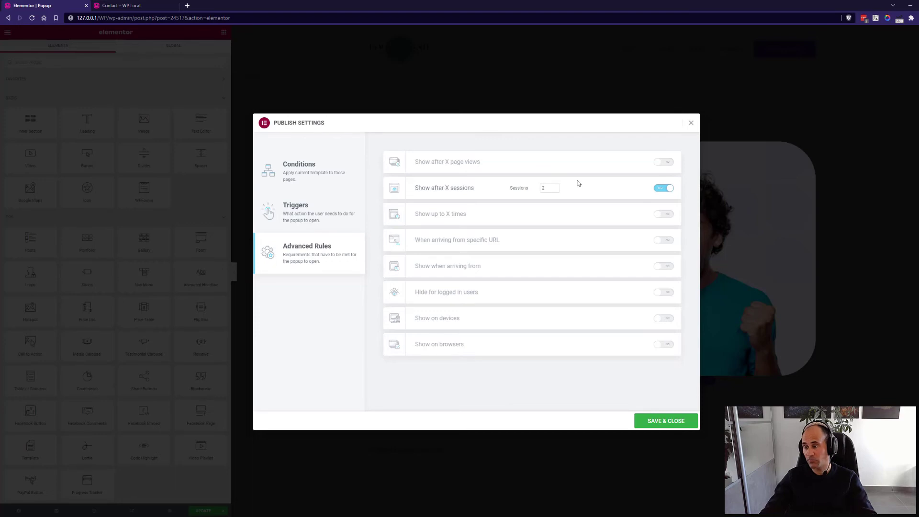
click(668, 192)
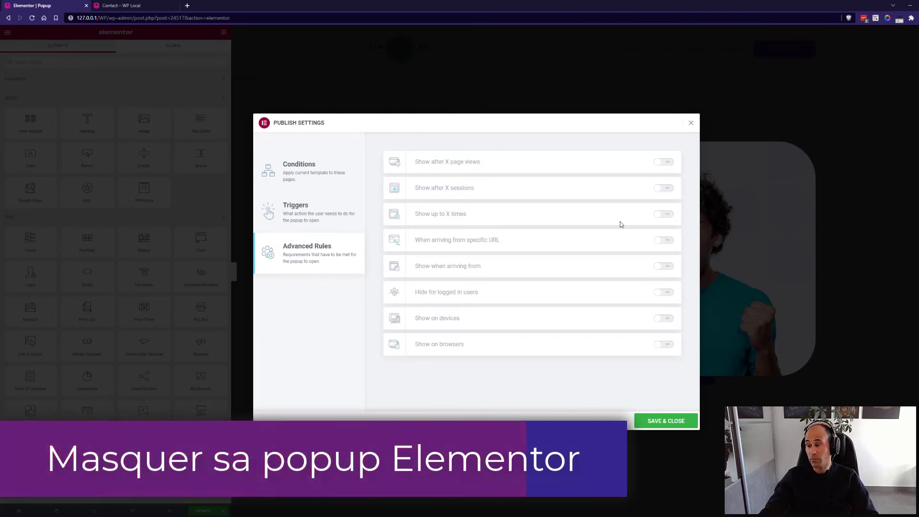
Enable the Show up to X times rule with 1 time counted On Close, and save the publish settings.
click(664, 215)
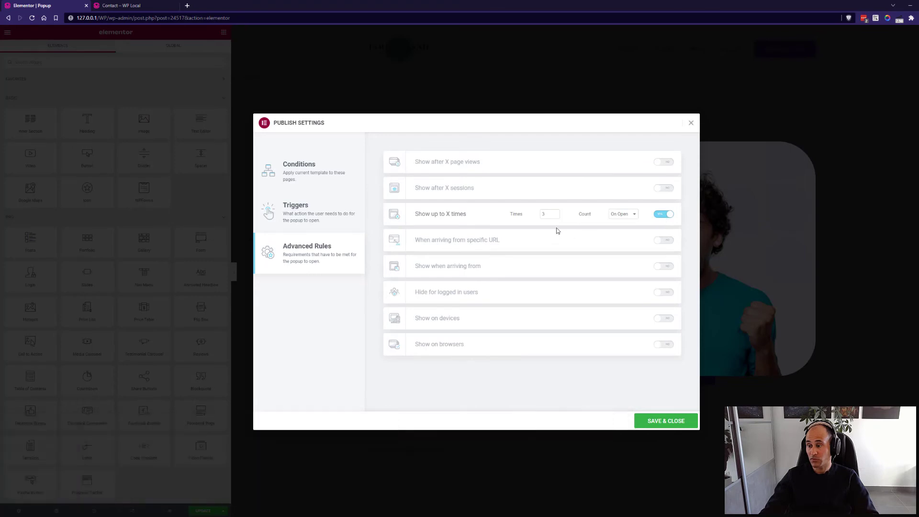
click(621, 216)
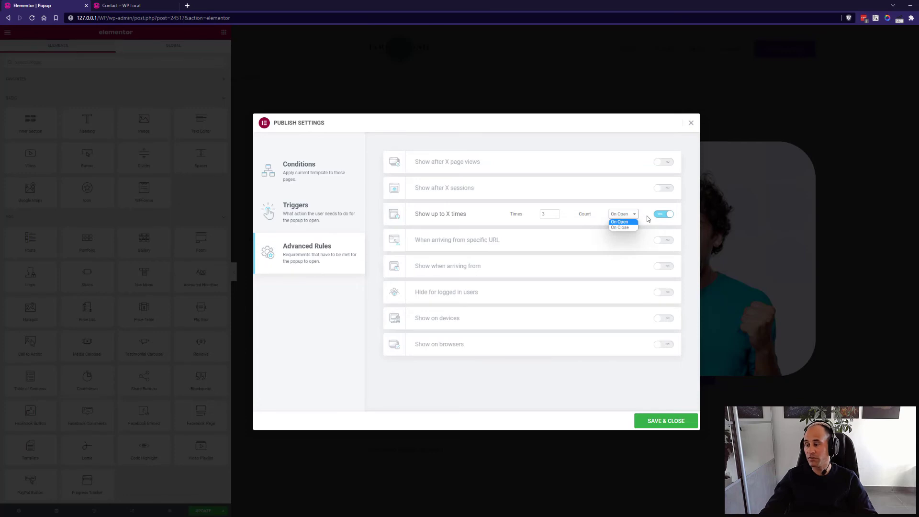
click(631, 230)
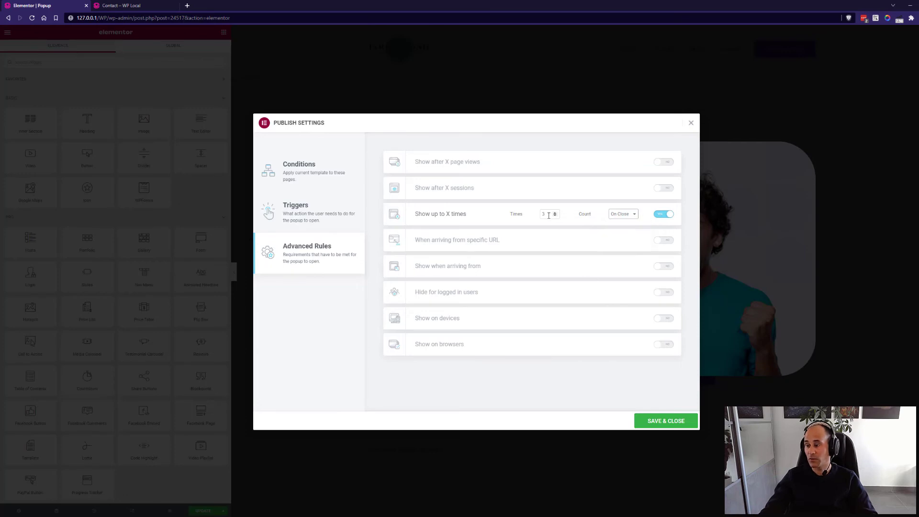
drag(549, 216, 534, 216)
text(1)
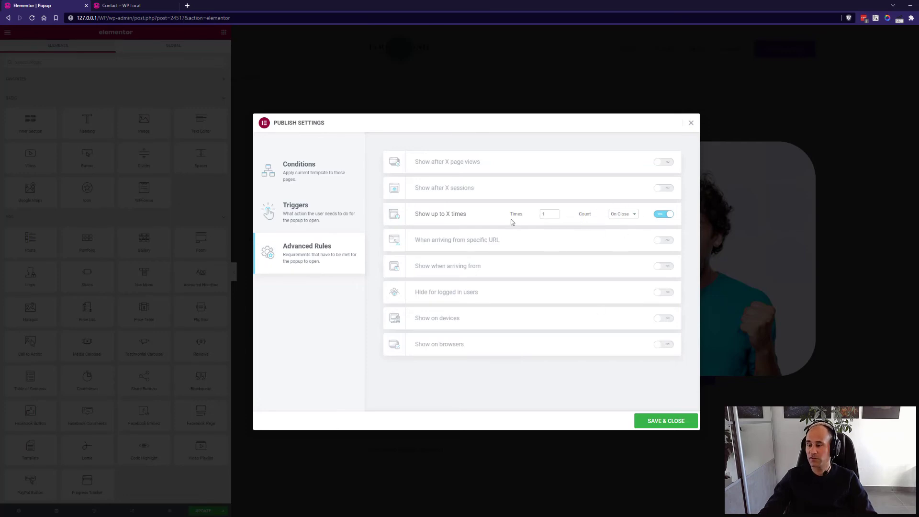
click(665, 422)
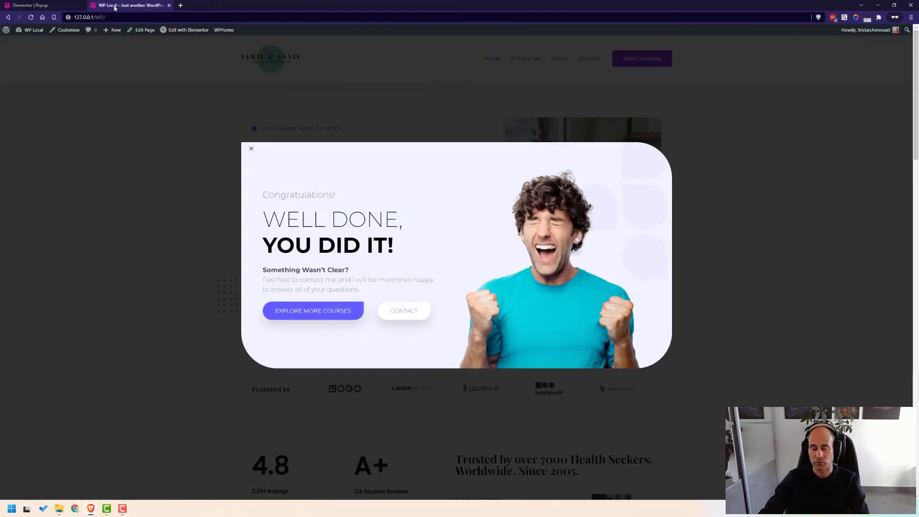
Test the display limit by reloading the live home page and browsing the All Courses, About, Home and Contact pages.
key(F5)
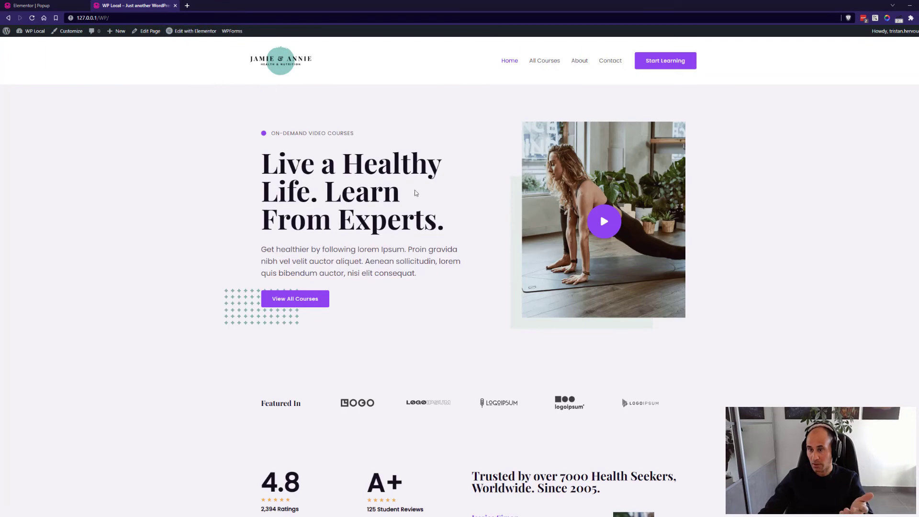
click(509, 64)
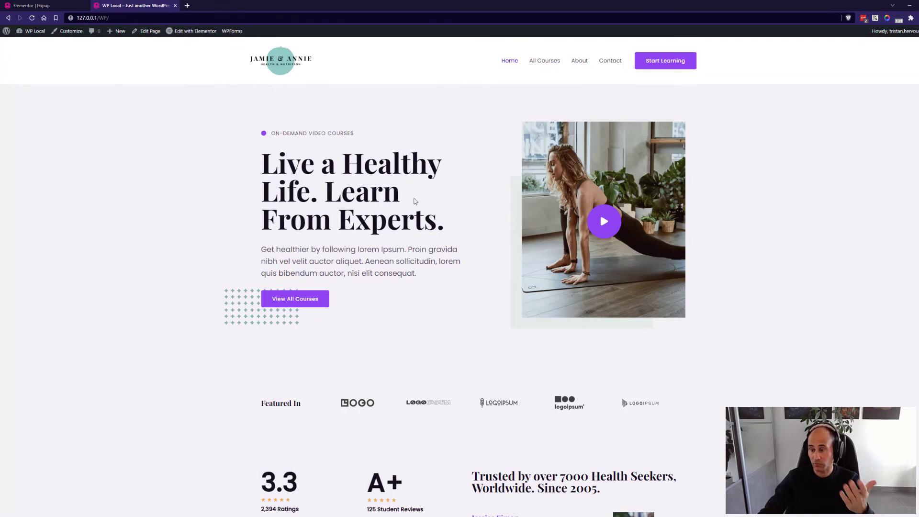
click(549, 66)
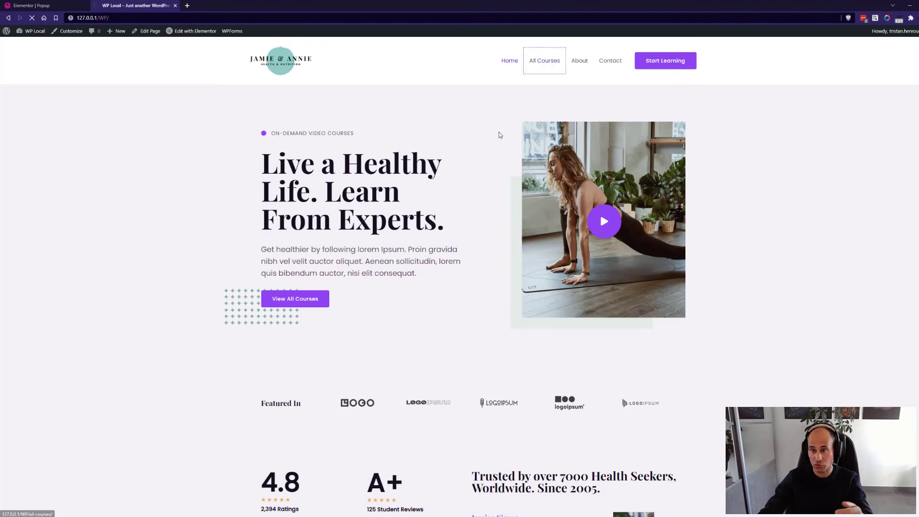
click(581, 64)
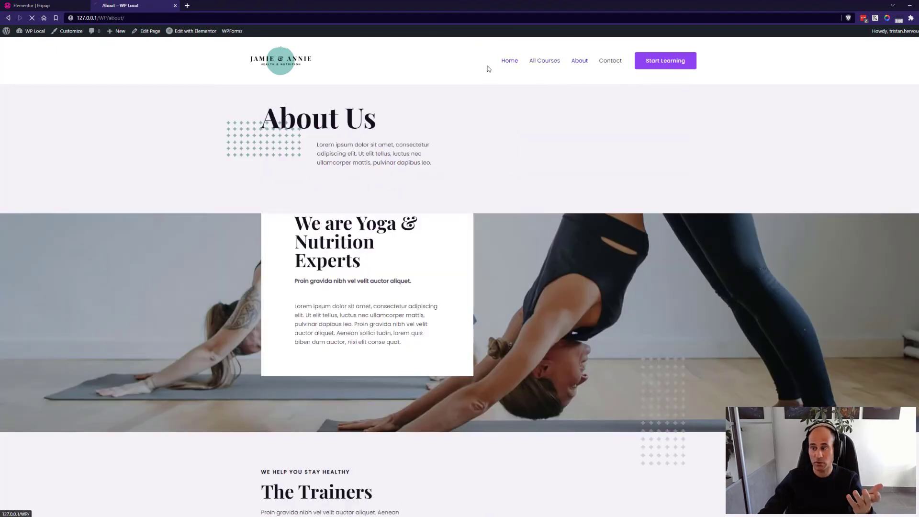
click(508, 62)
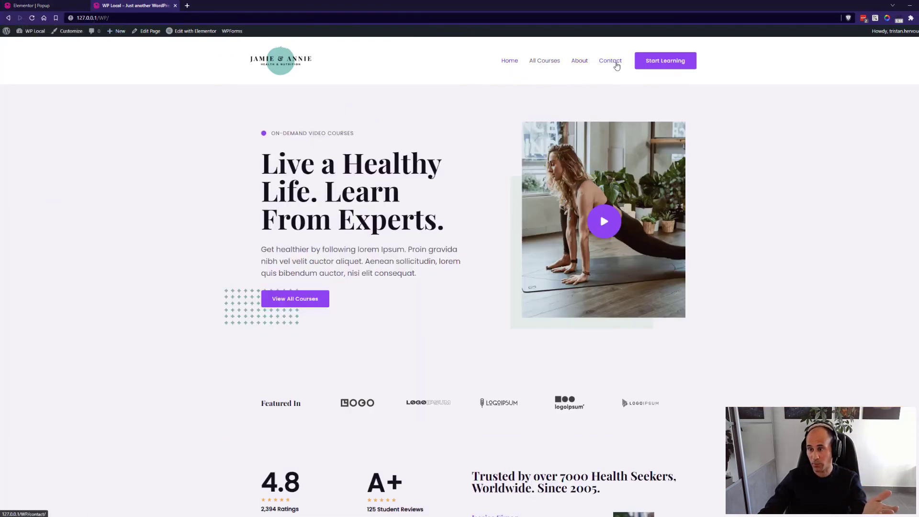
click(612, 63)
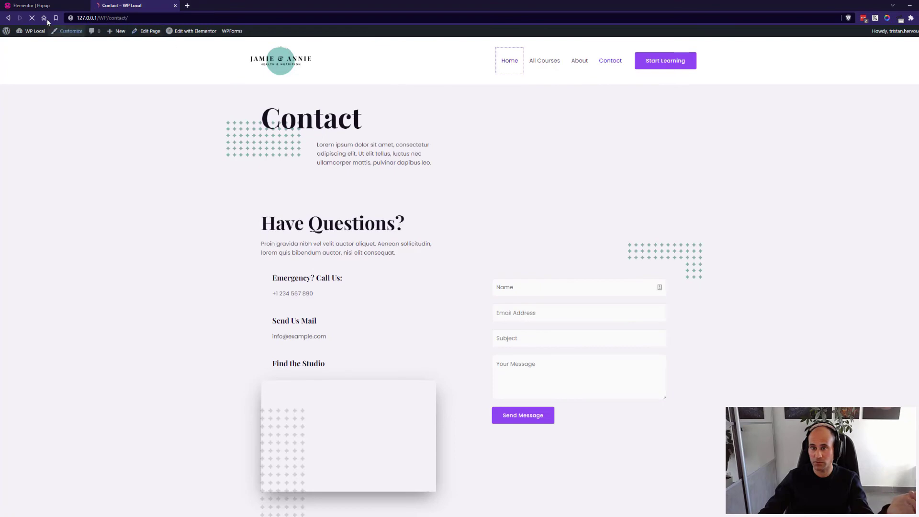
Review the popup's conditions and triggers in its publish settings, and disable the Show up to X times rule.
click(47, 6)
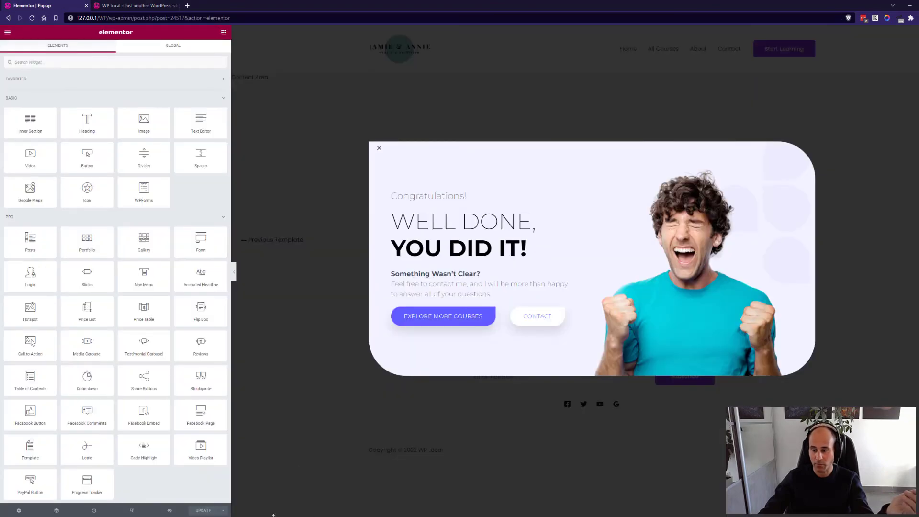
click(223, 510)
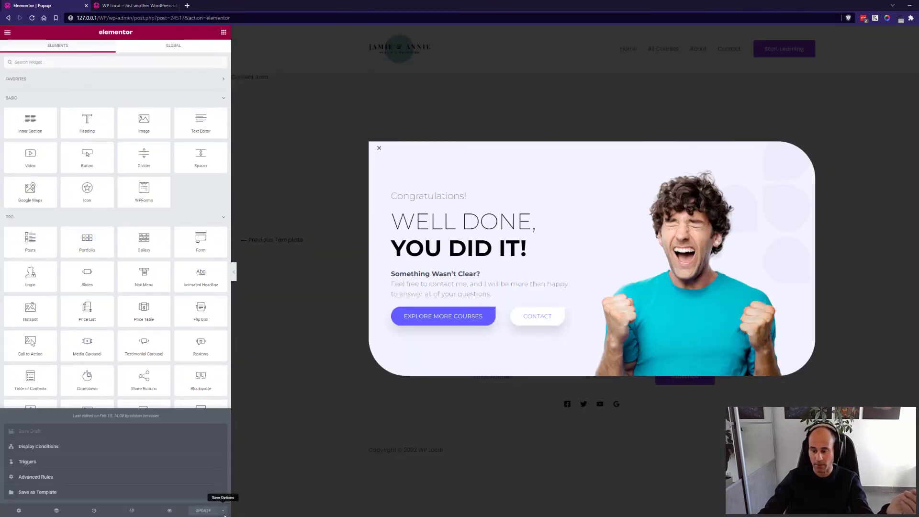
click(118, 477)
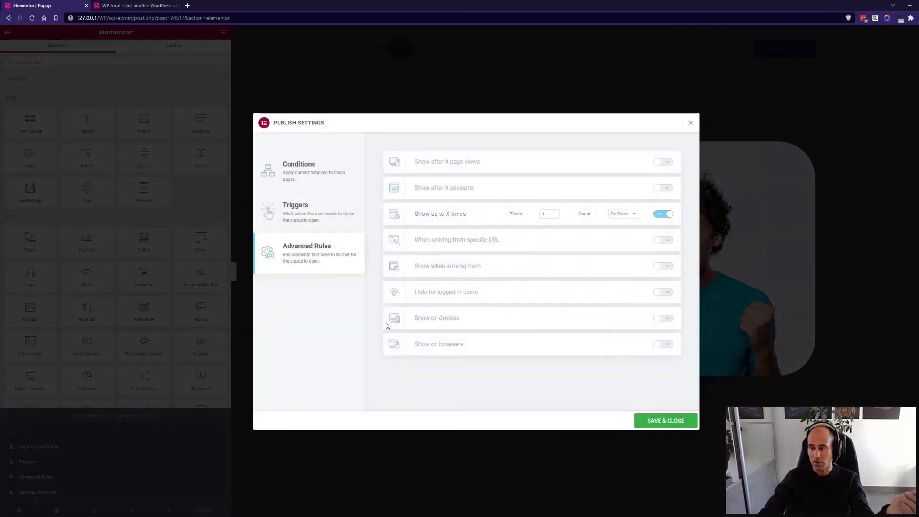
click(326, 178)
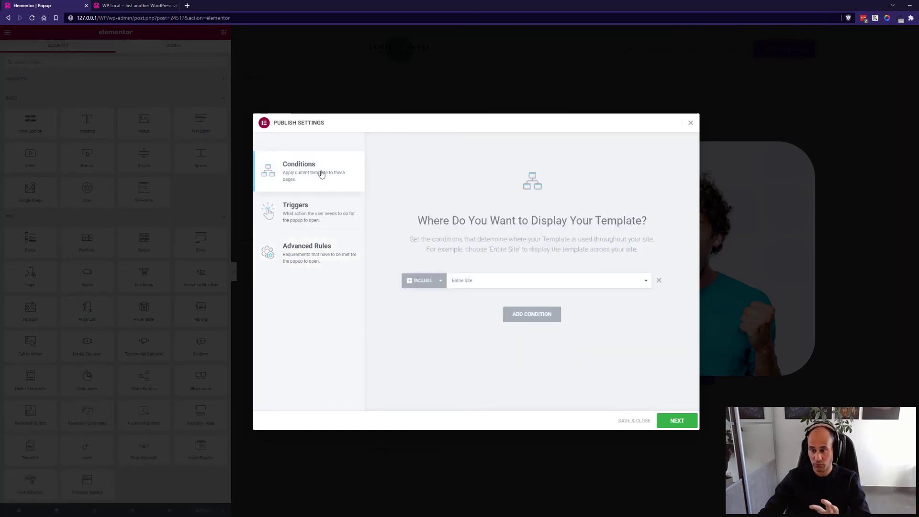
click(300, 216)
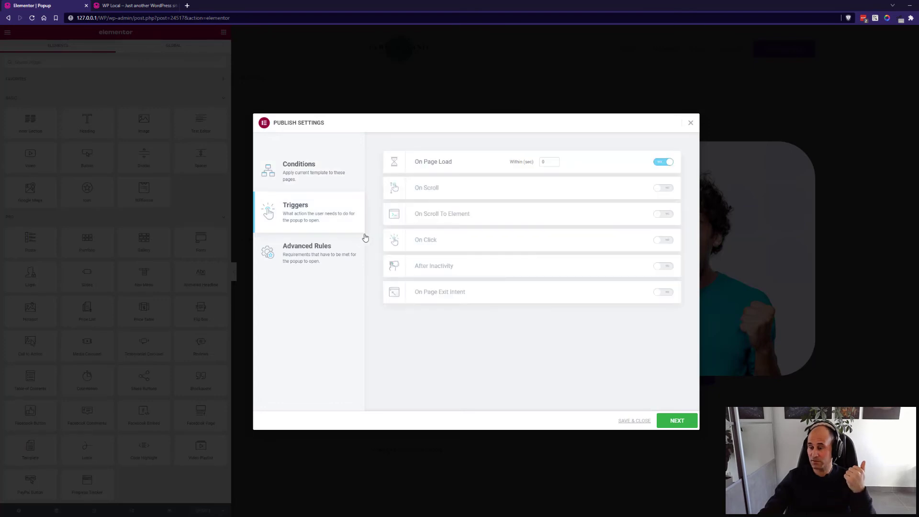
click(329, 256)
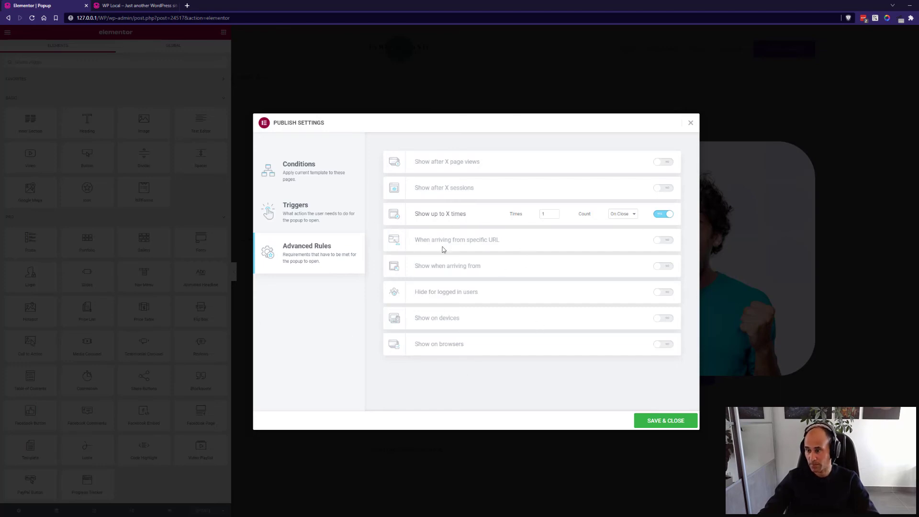
click(664, 213)
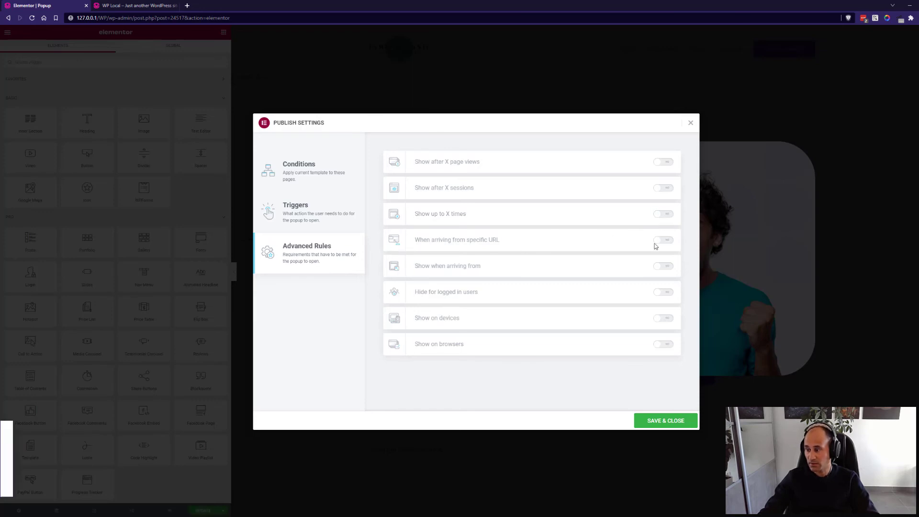
Try the When arriving from specific URL rule with the Show option and an empty URL, disabling it again.
click(663, 240)
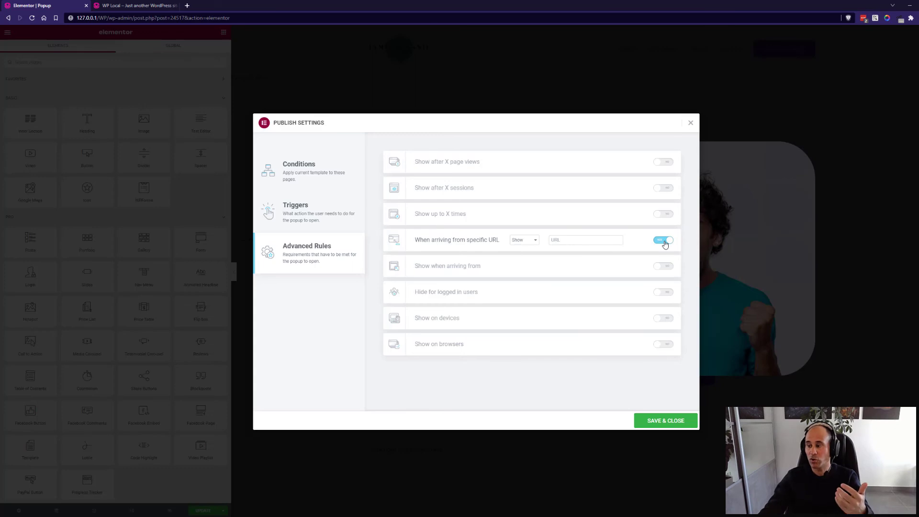
click(583, 241)
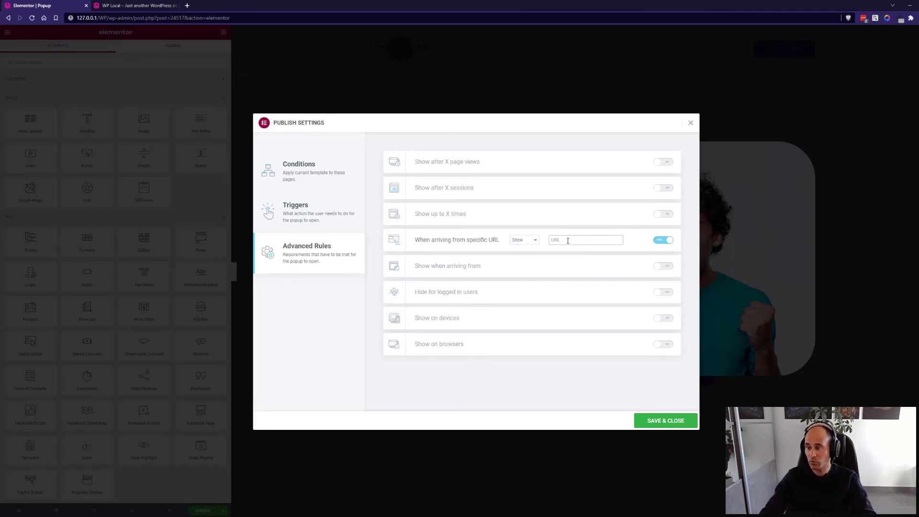
click(530, 241)
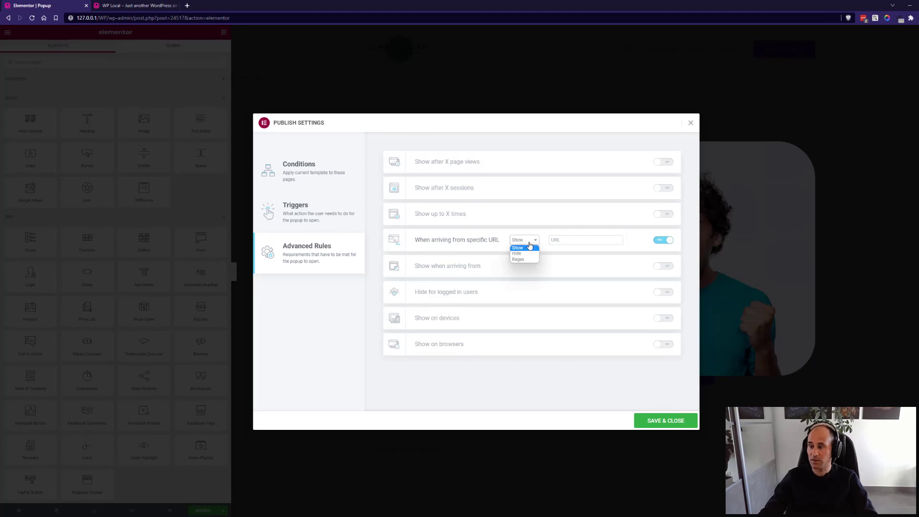
click(529, 247)
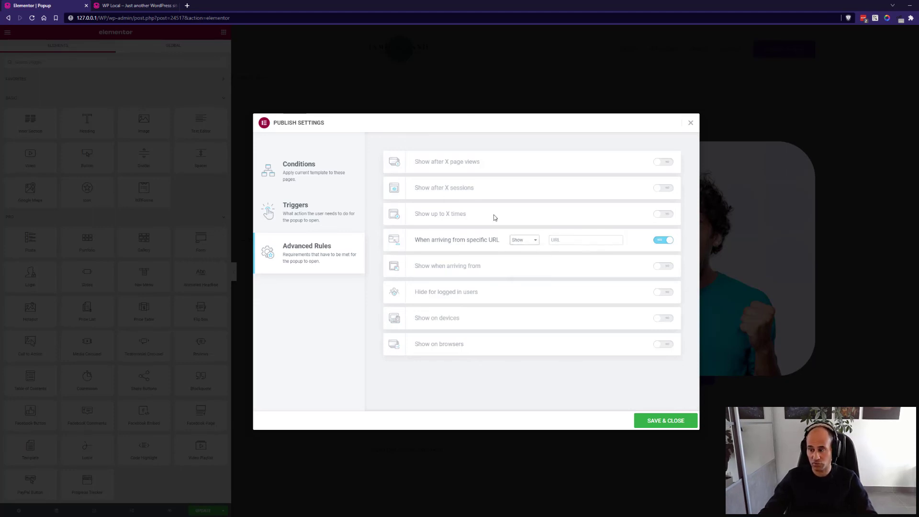
click(667, 243)
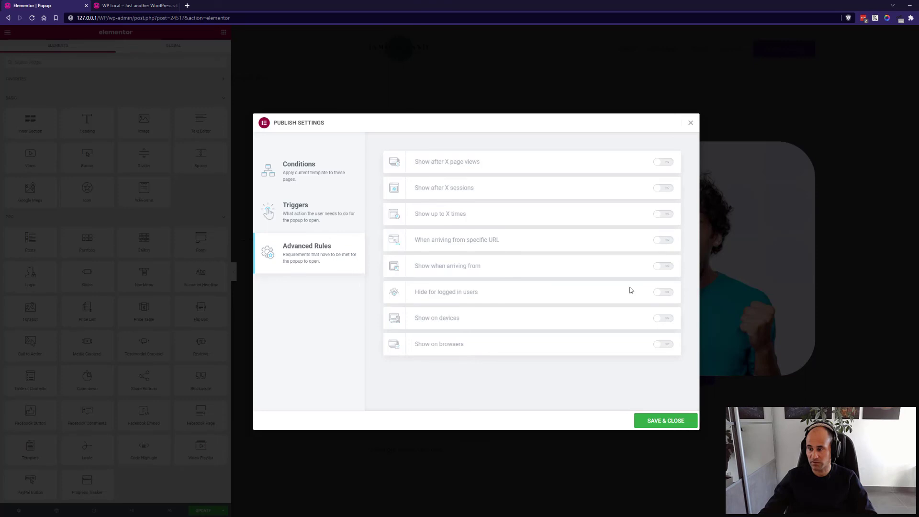
Try the Show when arriving from rule and view its traffic source options, disabling it again.
click(666, 265)
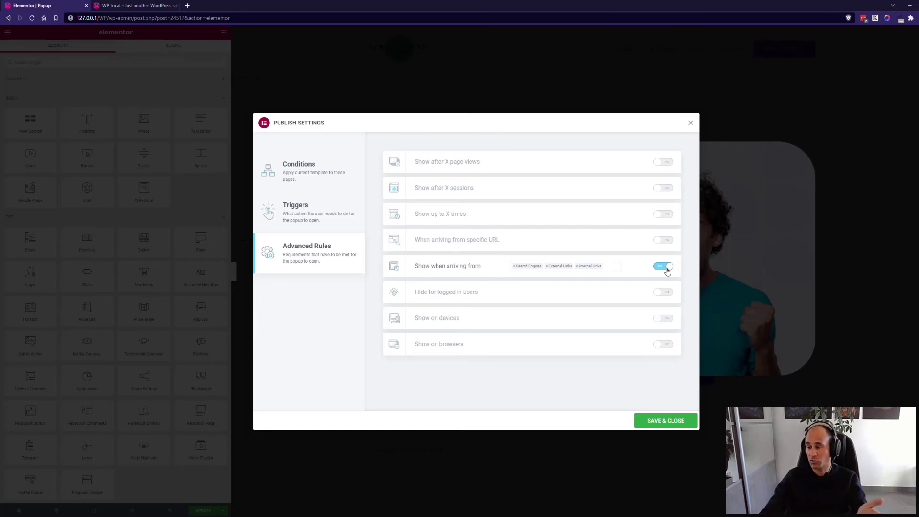
click(619, 266)
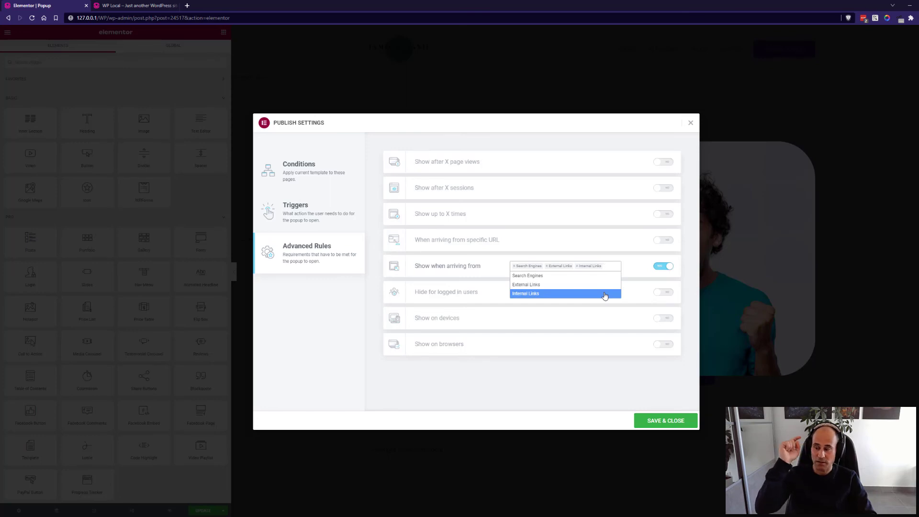
click(669, 266)
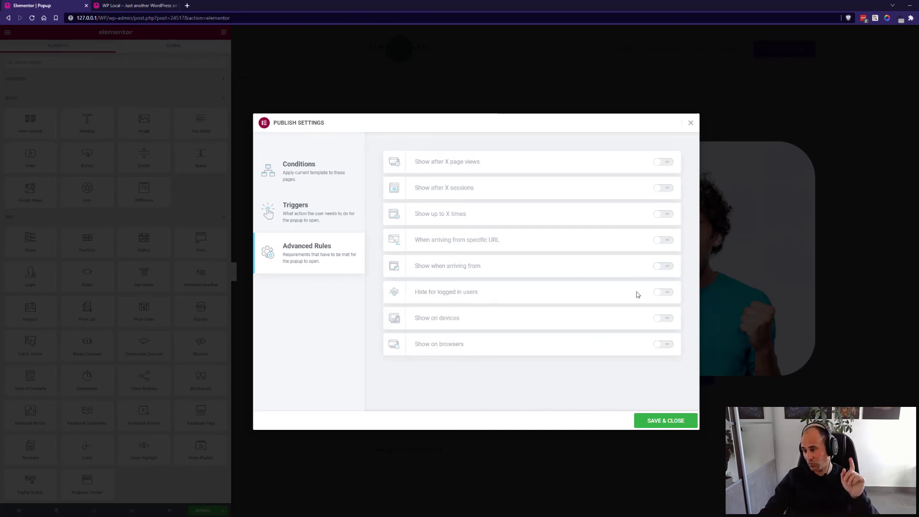
Try the Hide for logged in users rule with Custom users and the Editor role, disabling it again.
click(664, 292)
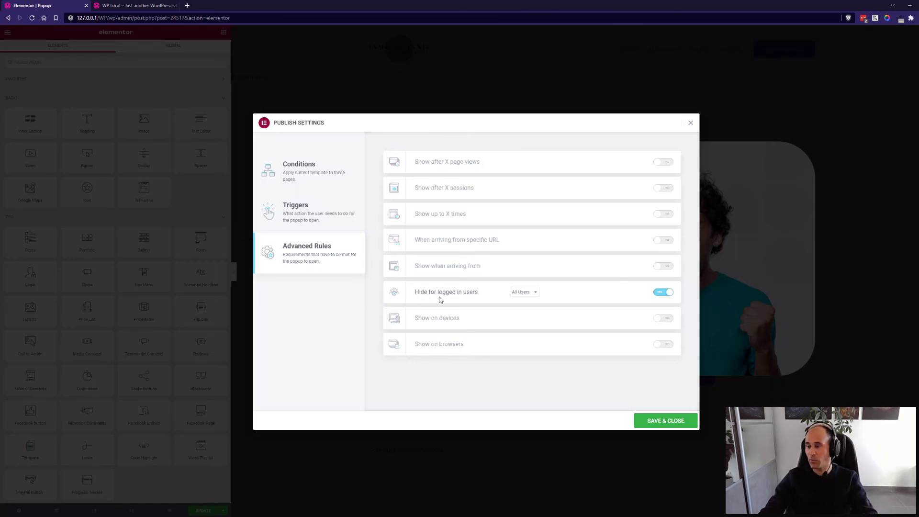
click(524, 293)
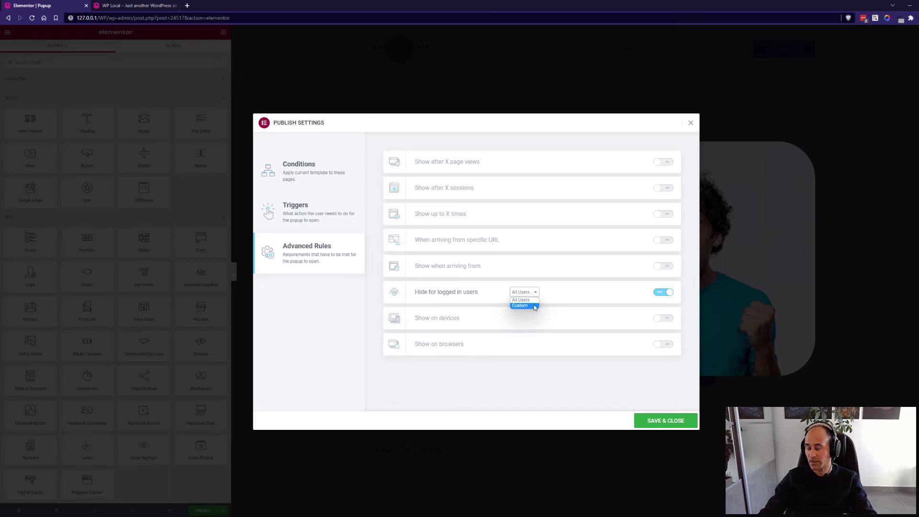
click(535, 307)
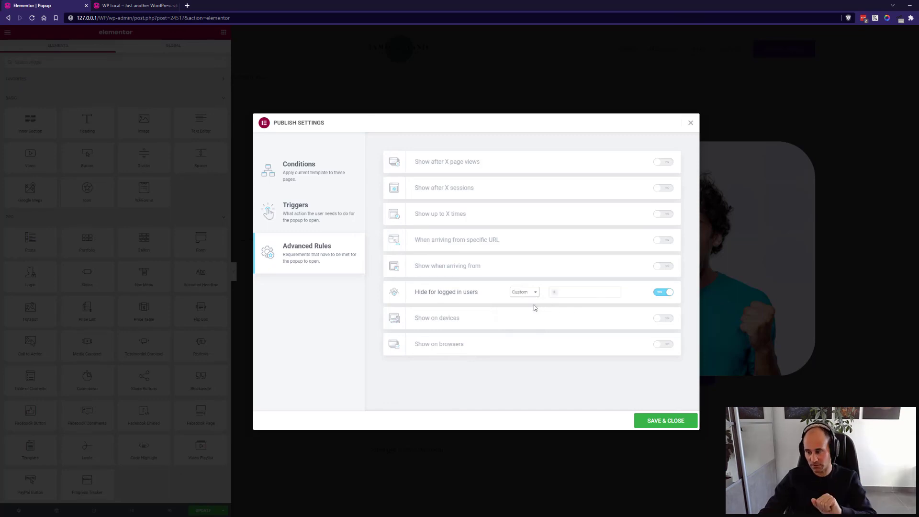
click(572, 291)
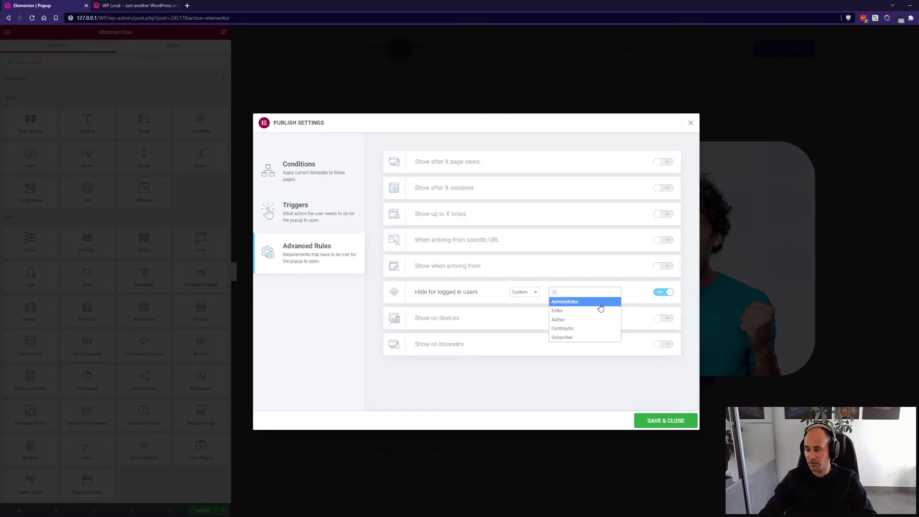
click(565, 311)
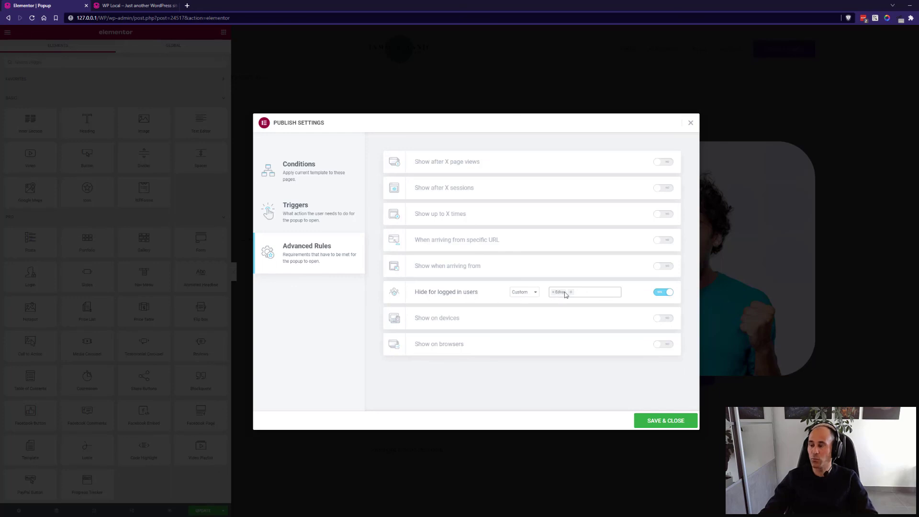
click(663, 292)
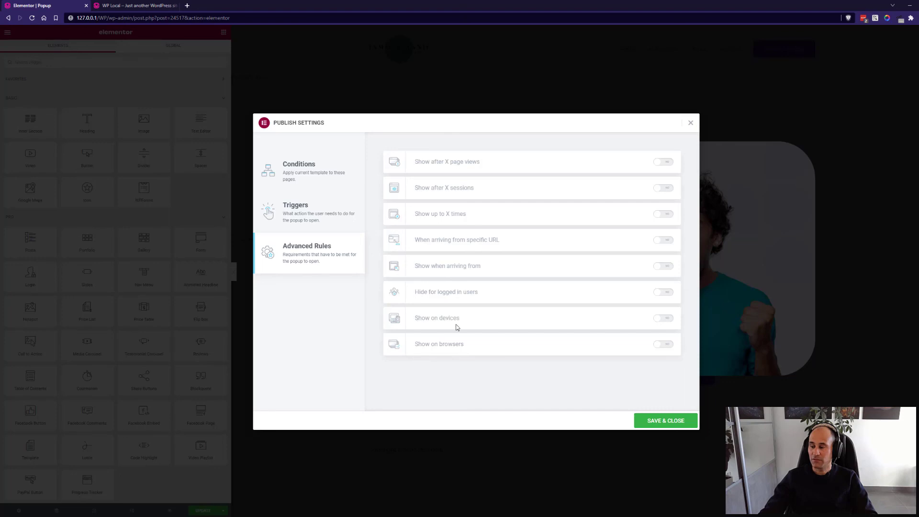
Try the Show on devices rule and view its device options, disabling it again.
click(665, 319)
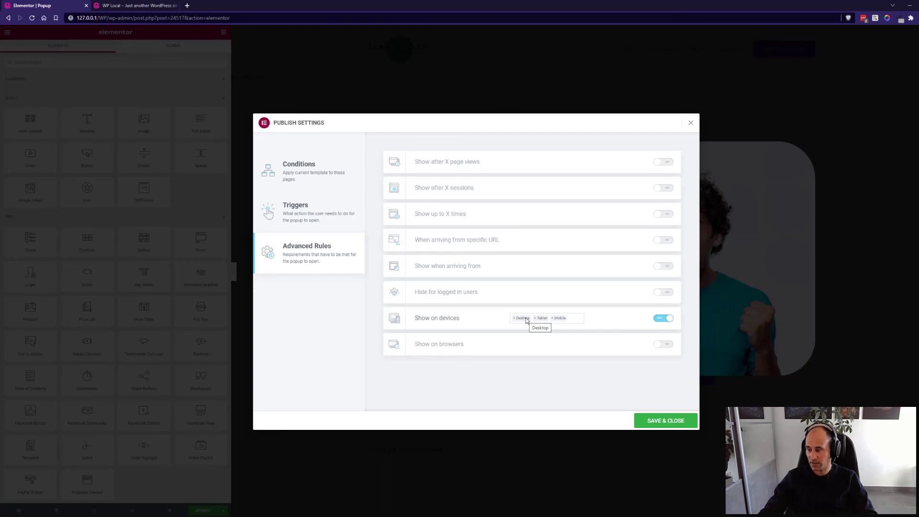
click(574, 318)
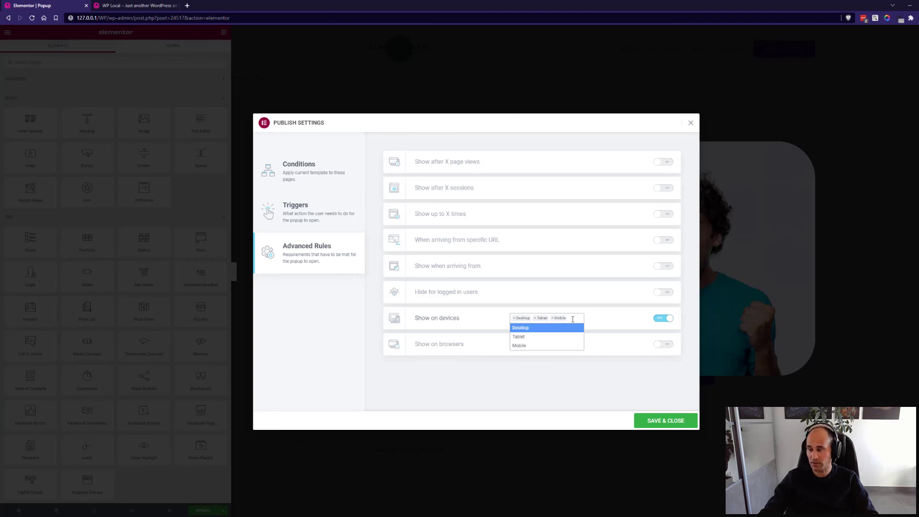
click(602, 324)
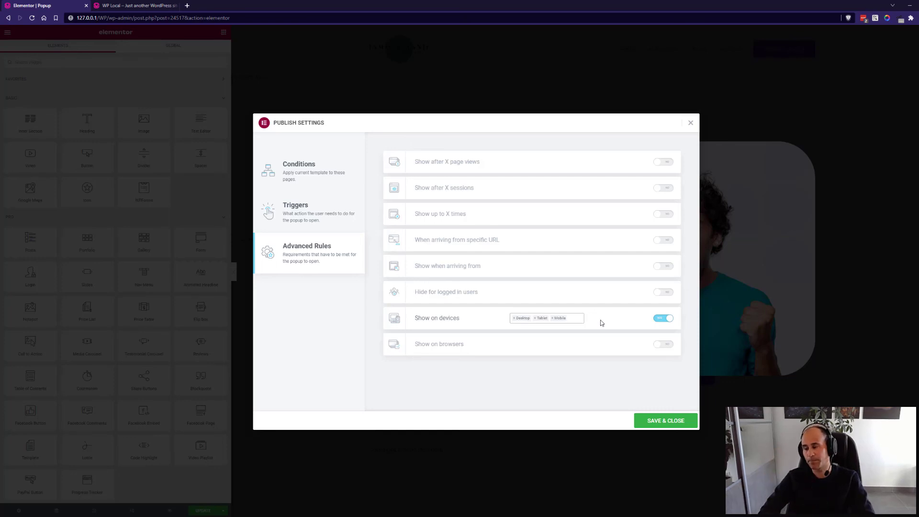
click(661, 319)
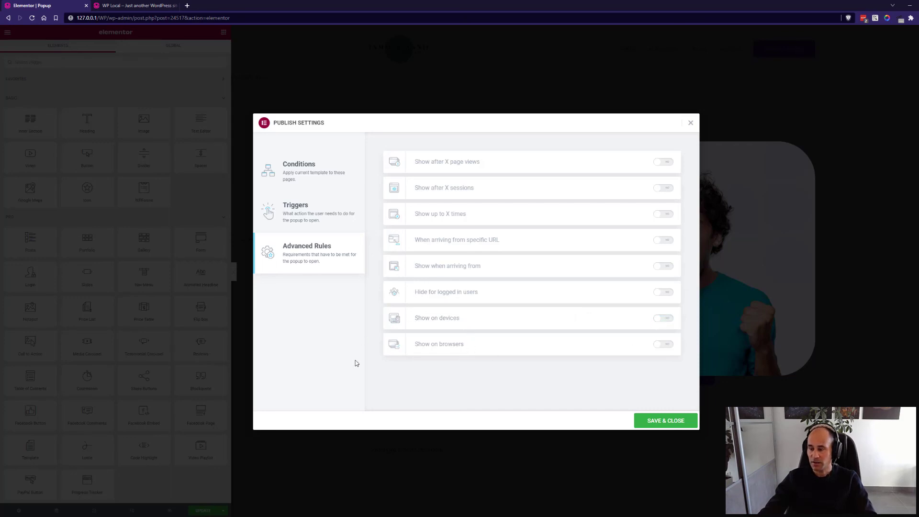
Try the Show on browsers rule with the Custom option and view its browser list, disabling it again.
click(665, 345)
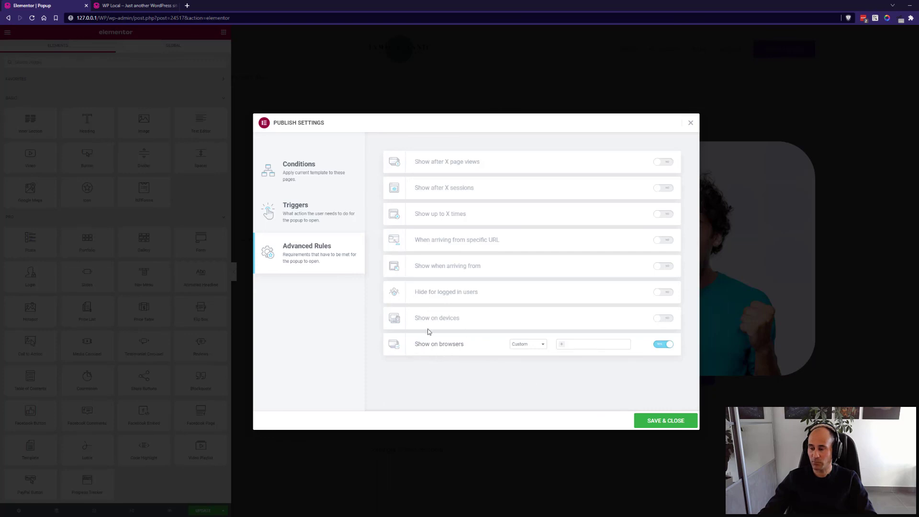
click(535, 344)
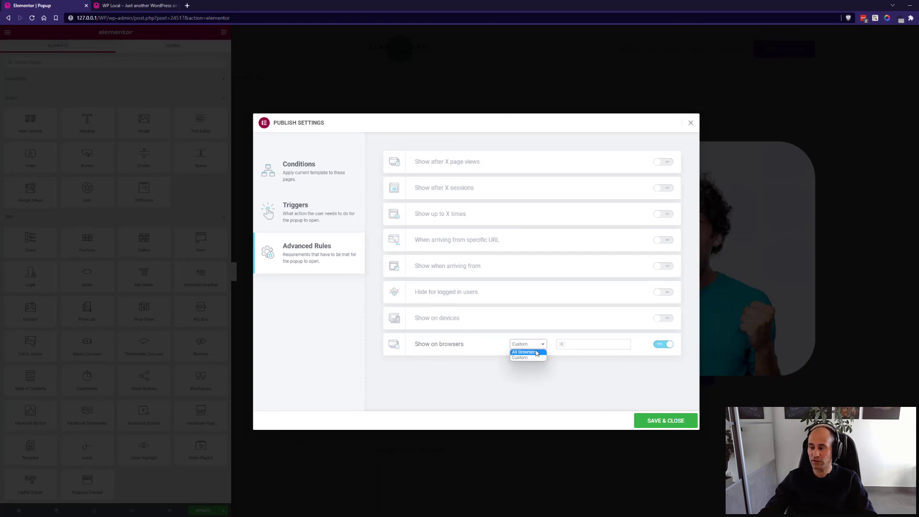
click(536, 358)
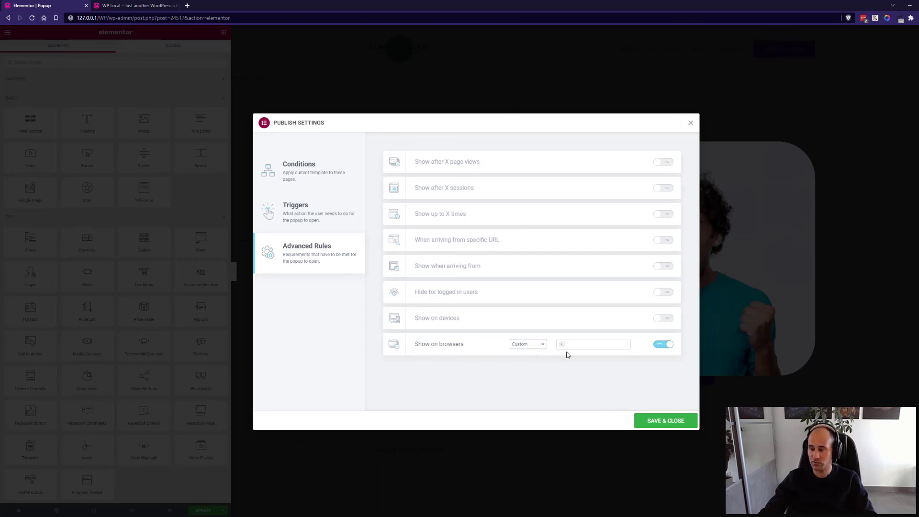
click(588, 345)
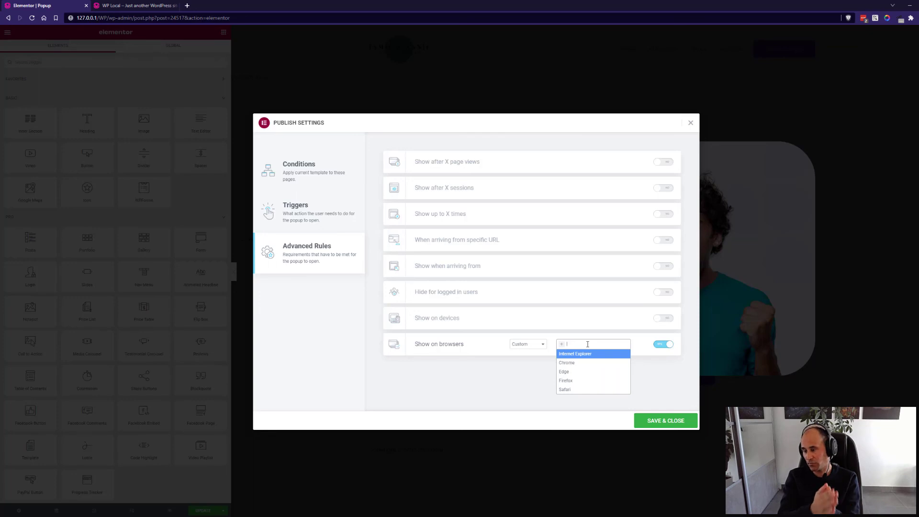
click(663, 345)
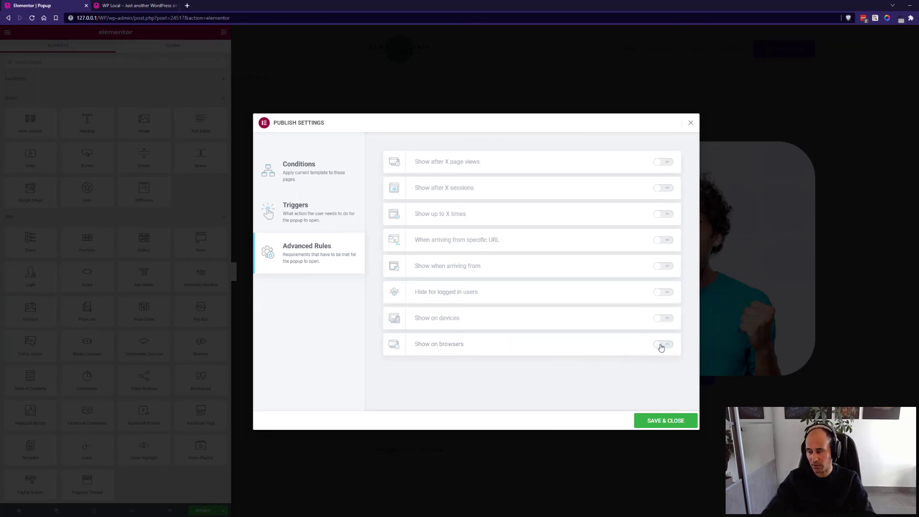